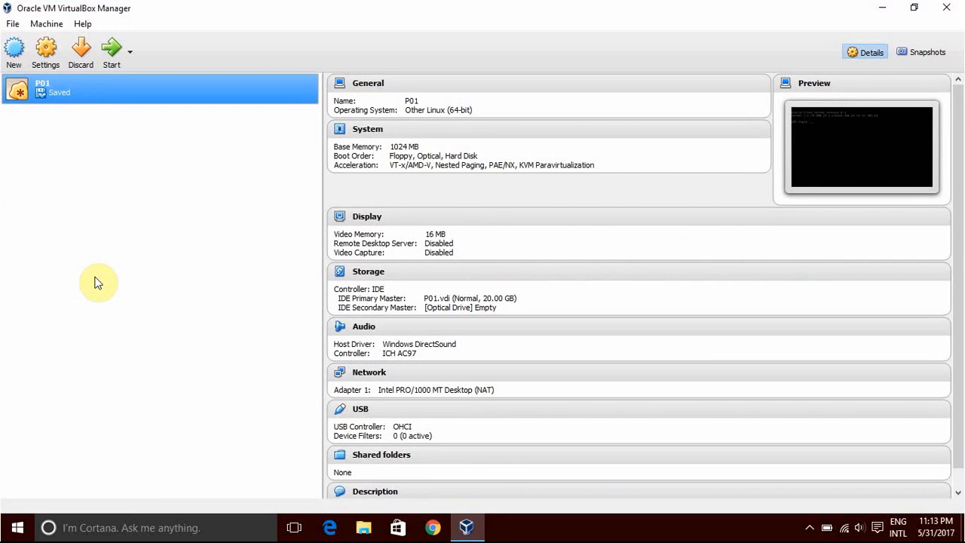
Start a new virtual machine named S01 with type Linux and version Other Linux (64-bit).
click(15, 57)
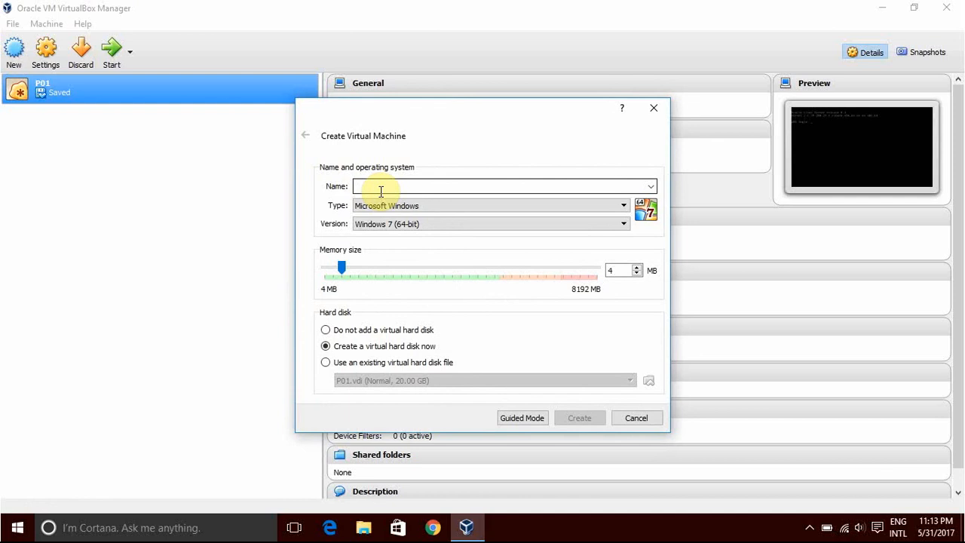
text(S01)
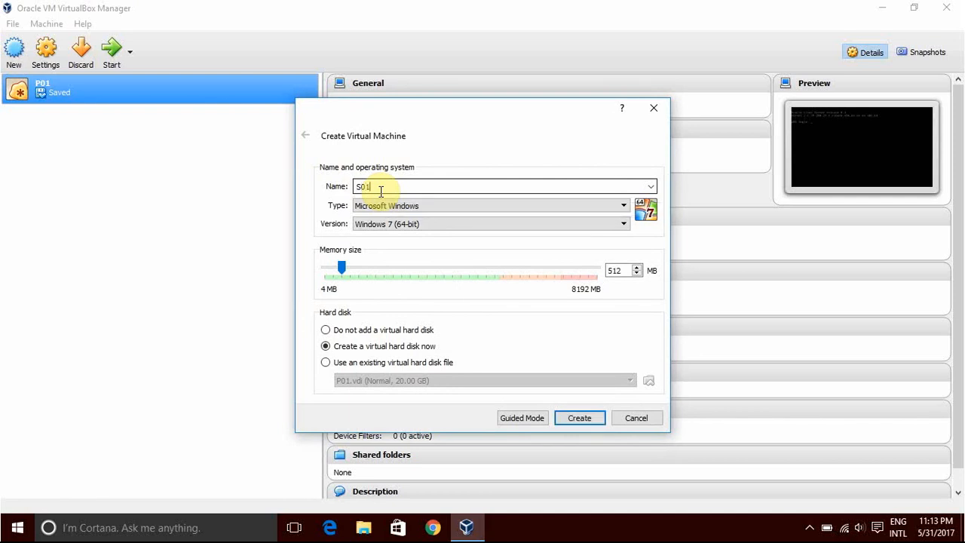
click(465, 205)
click(441, 227)
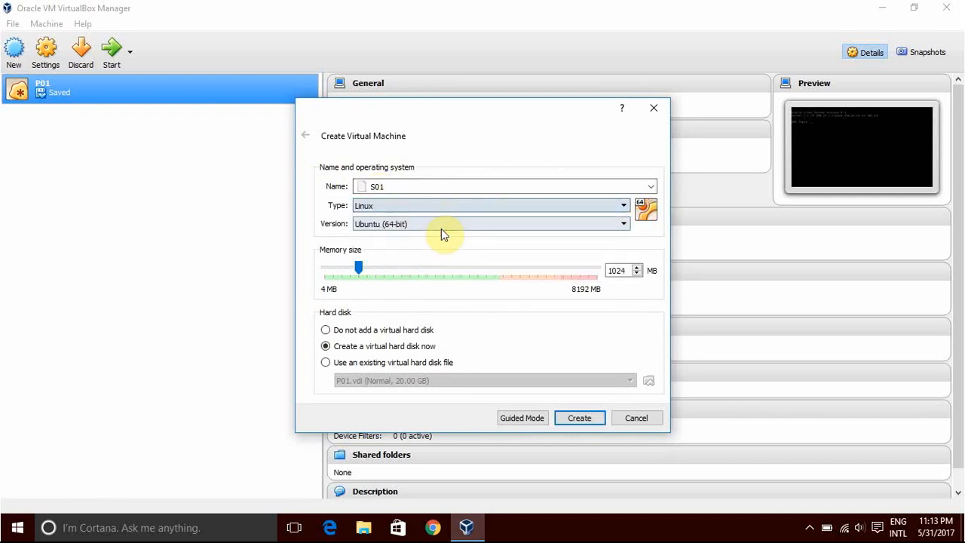
click(464, 225)
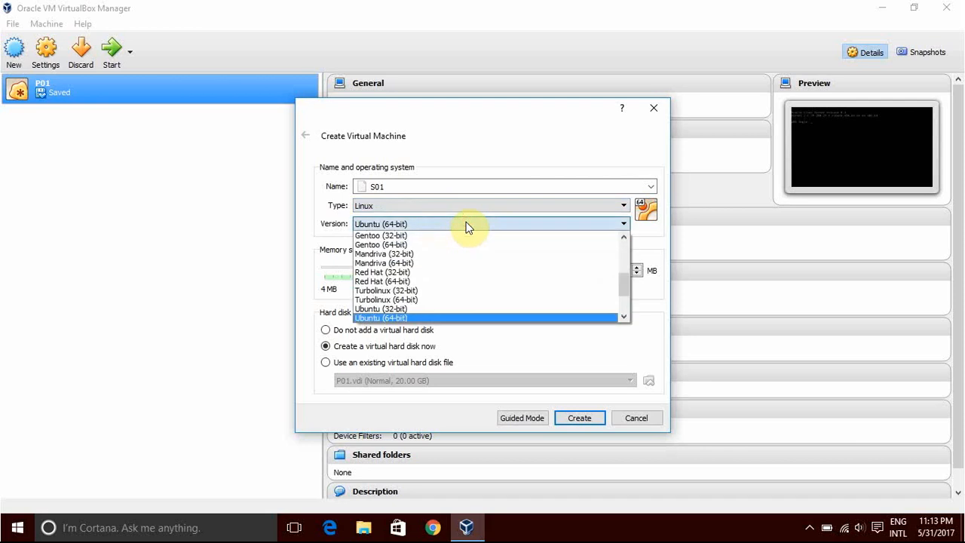
scroll(441, 260, up, 2)
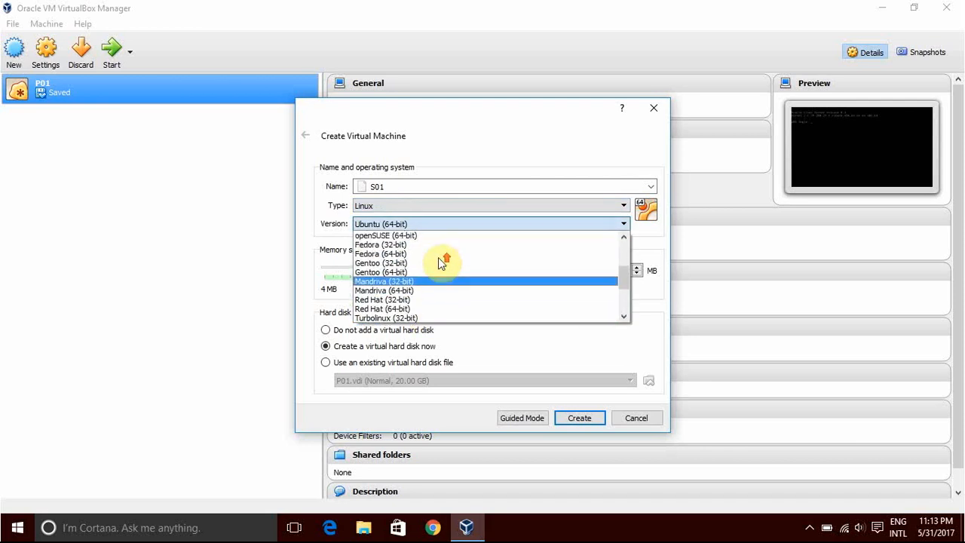
scroll(443, 262, up, 3)
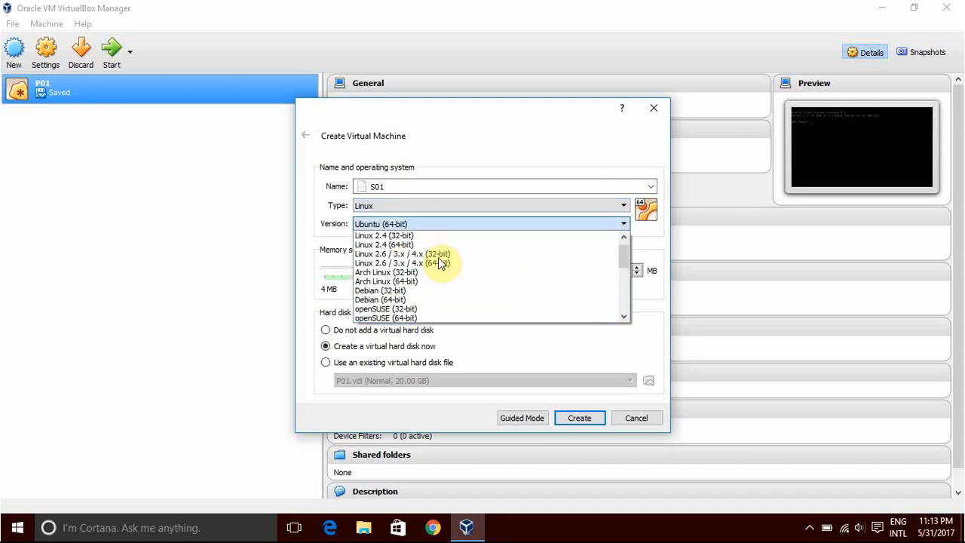
scroll(475, 255, down, 6)
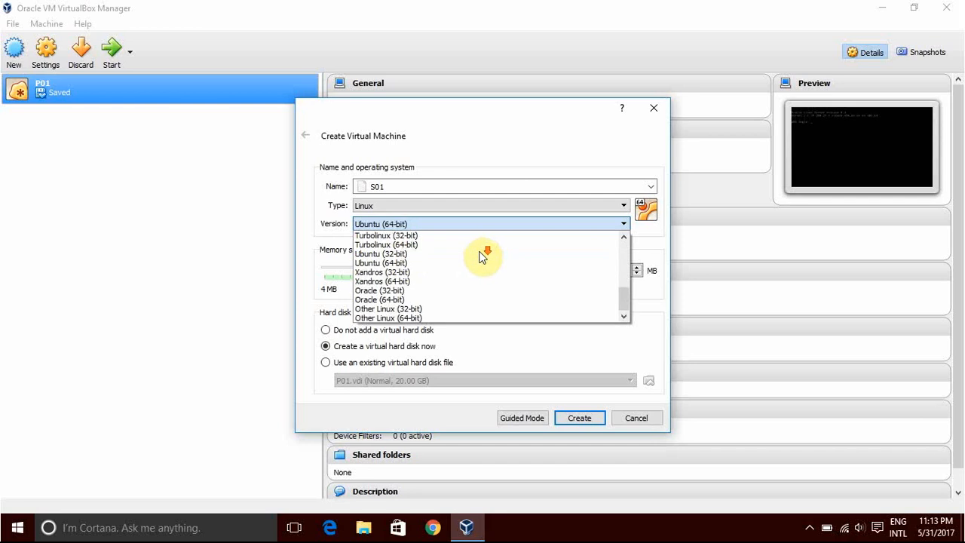
click(429, 320)
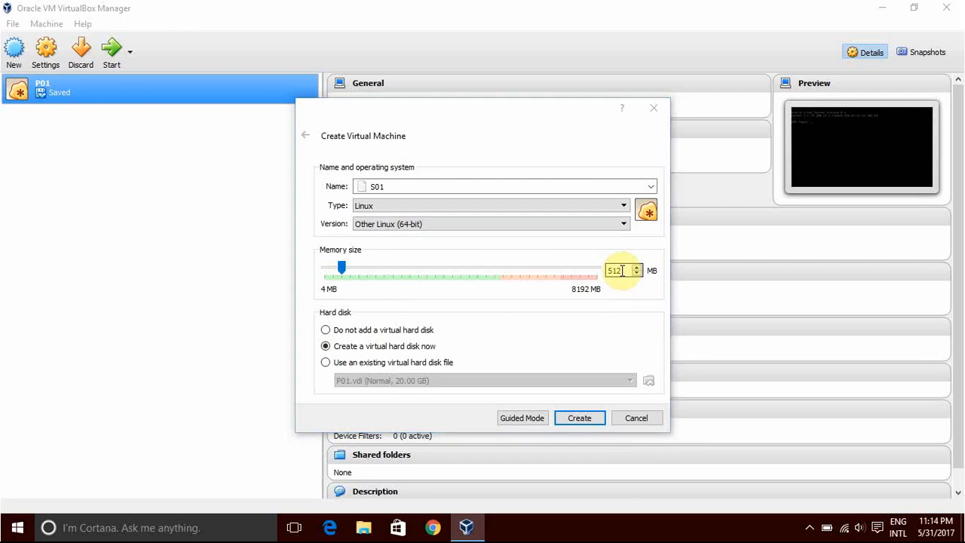
Set the new machine's memory size to 1024 MB and proceed to creating its virtual hard disk.
double_click(621, 270)
text(1024)
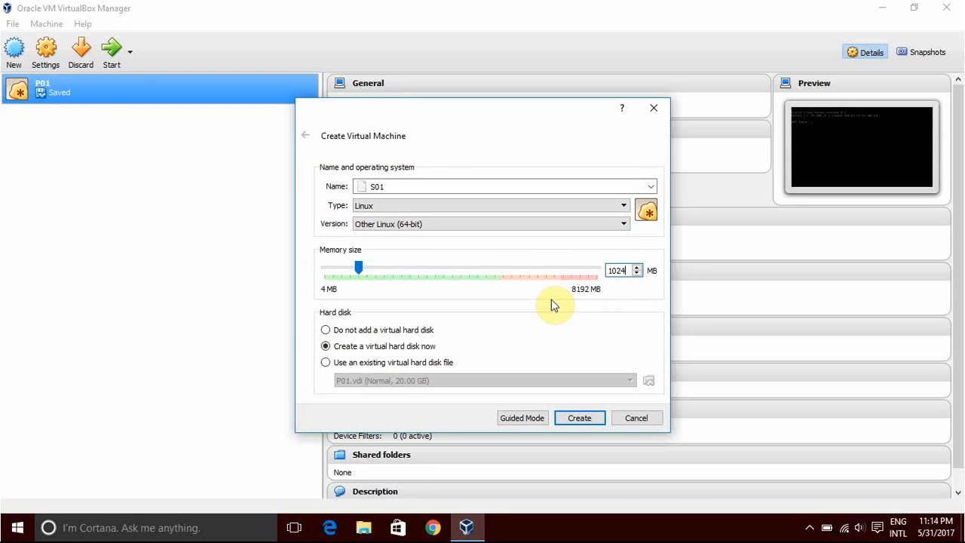
click(579, 419)
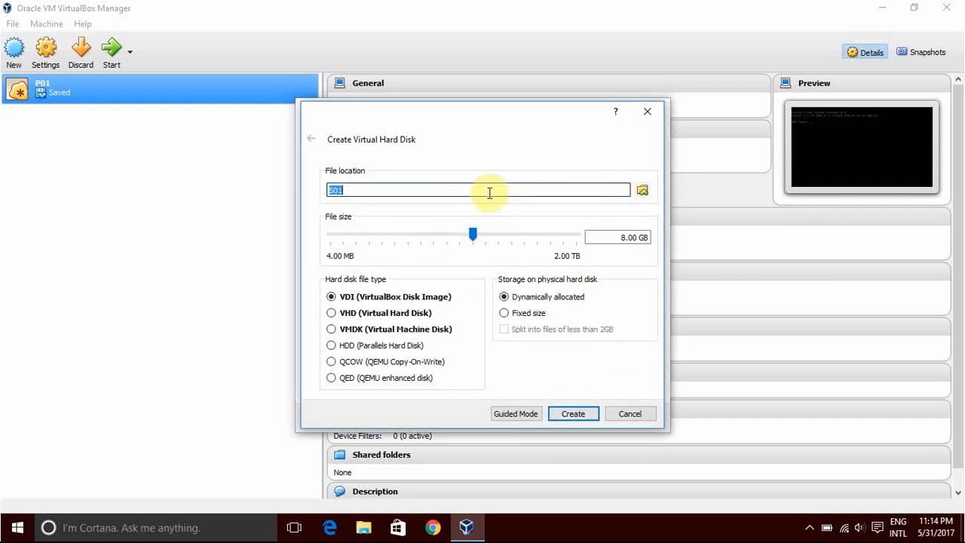
Set the virtual disk's size to 20 GB and create it as a dynamically allocated VDI.
click(624, 238)
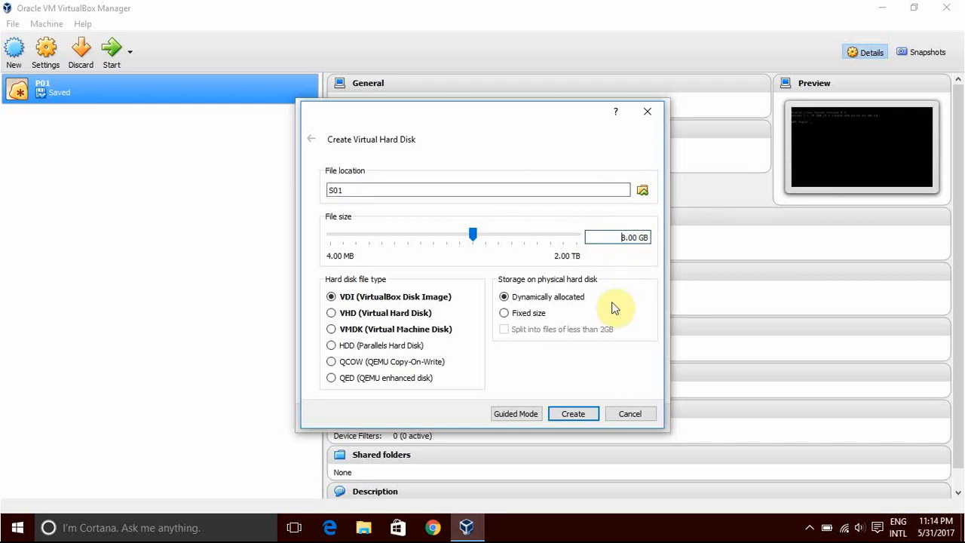
key(BackSpace)
key(BackSpace)
text(20)
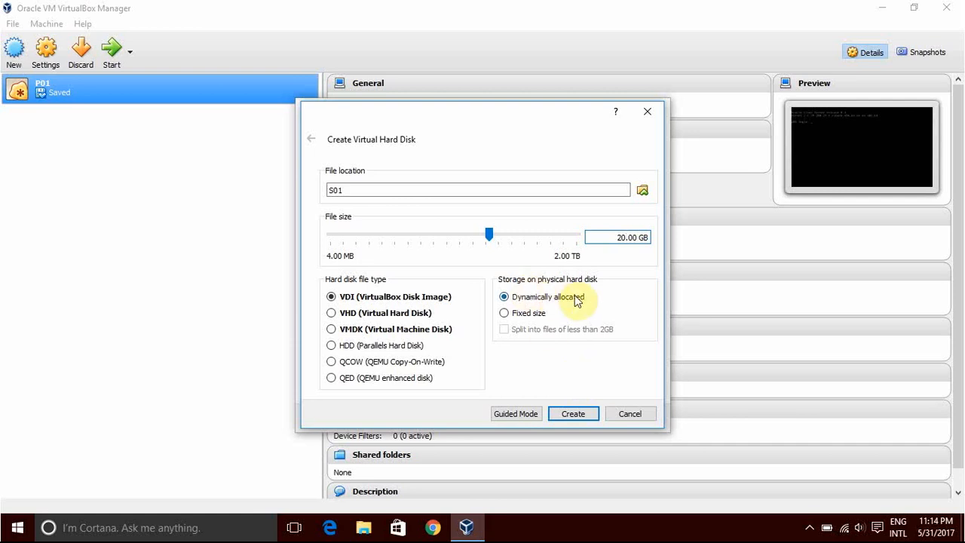
click(573, 414)
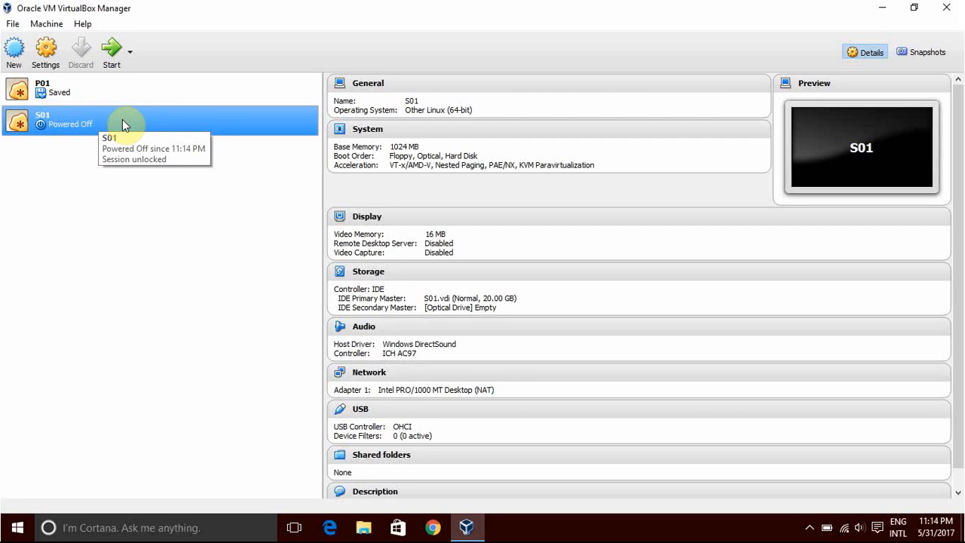
Attach Oracle_Linux6.3-V33411-01.iso to the empty optical drive in S01's storage settings and save them.
click(376, 274)
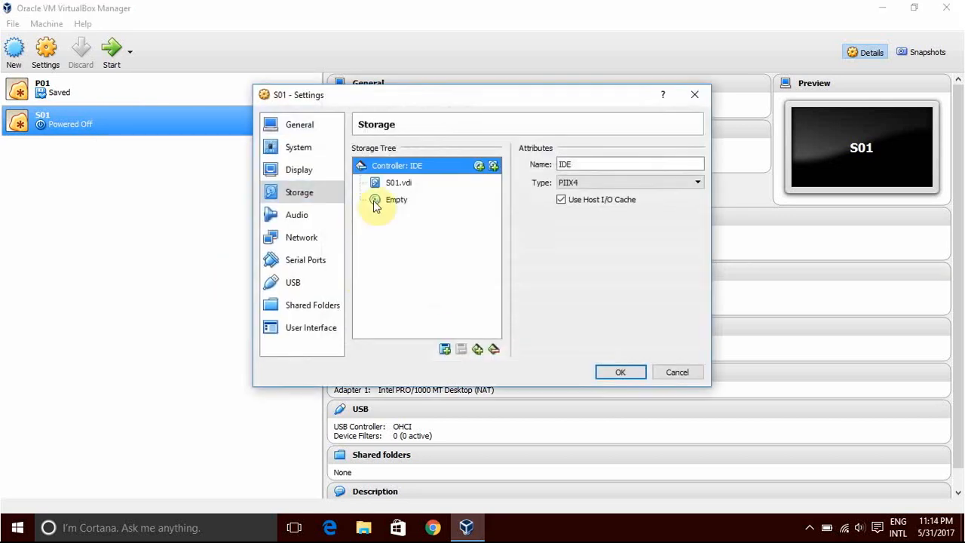
click(395, 200)
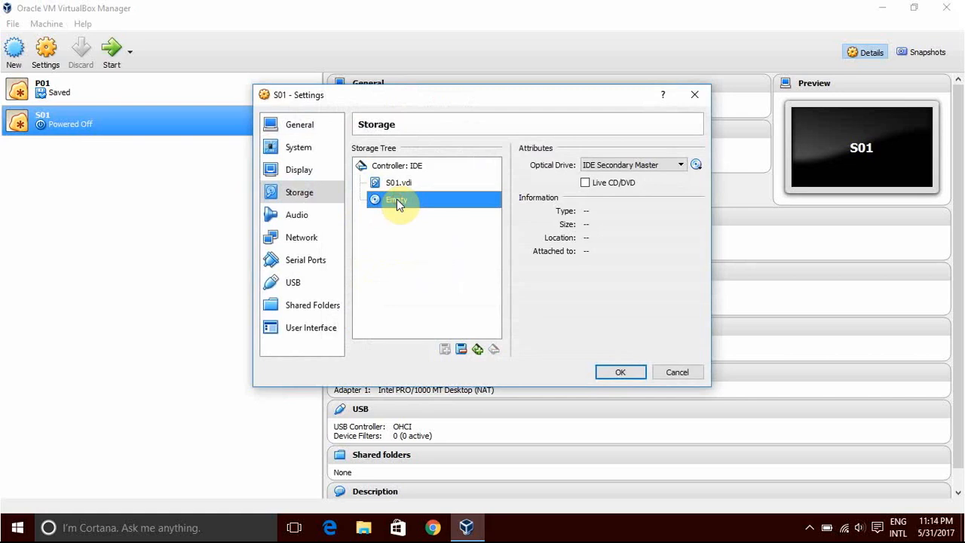
click(623, 165)
click(622, 162)
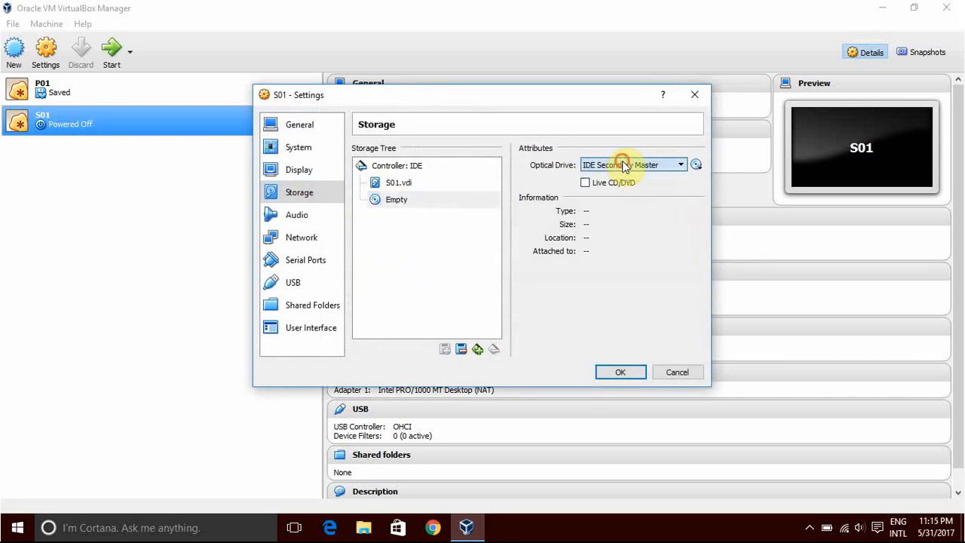
click(695, 165)
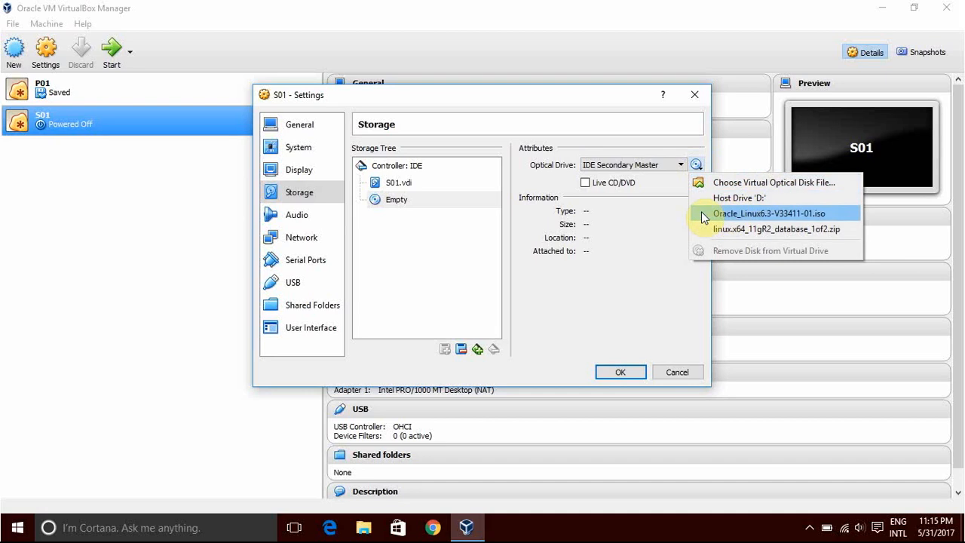
click(775, 214)
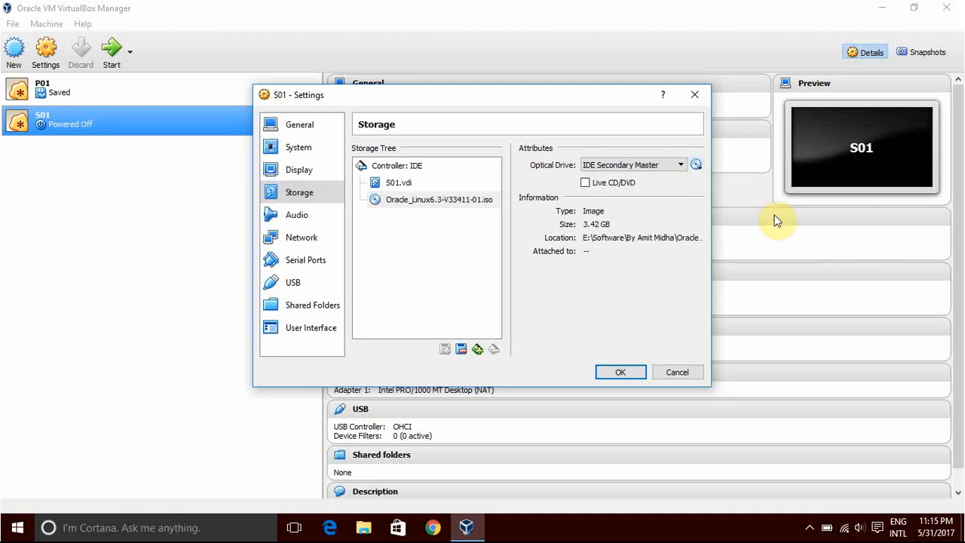
click(615, 371)
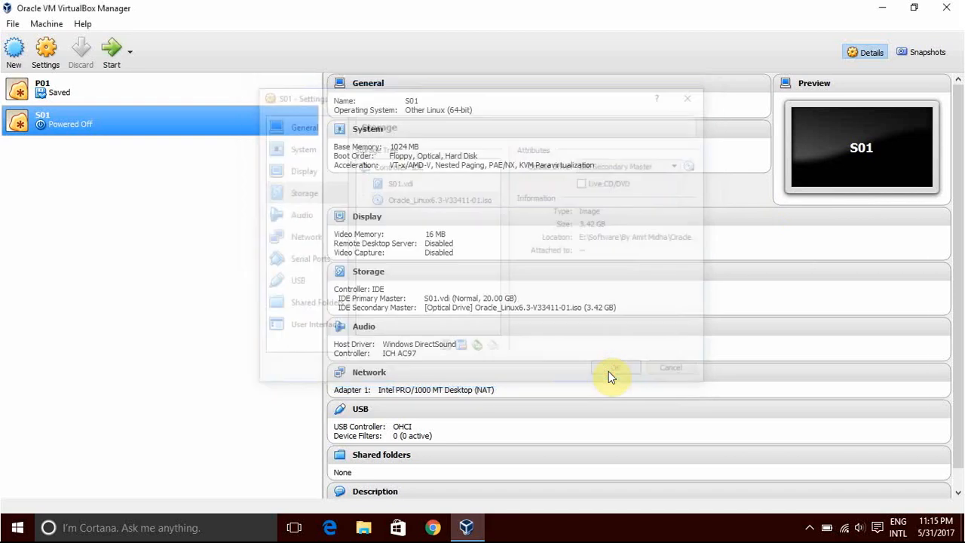
Start the S01 virtual machine, dismiss the keyboard capture notice and maximize its window.
click(109, 59)
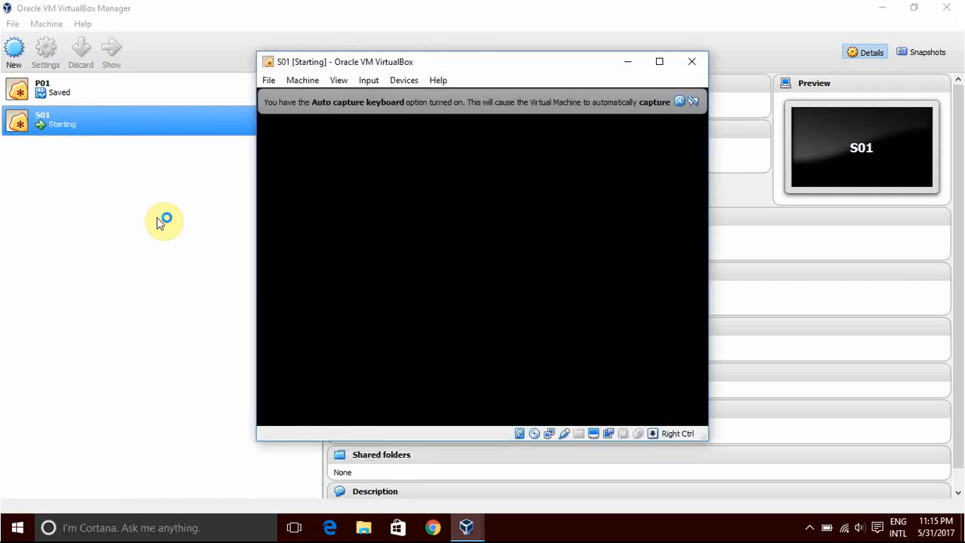
click(679, 101)
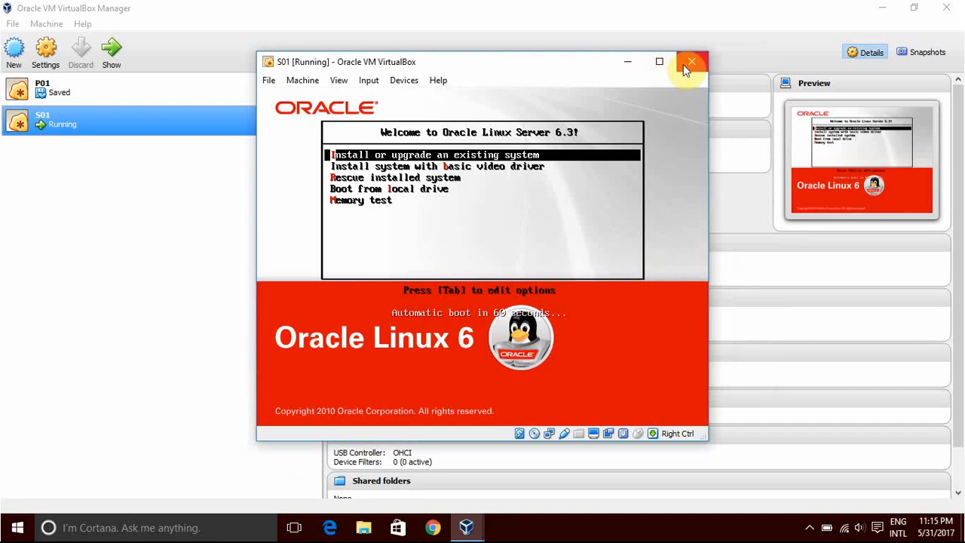
click(661, 62)
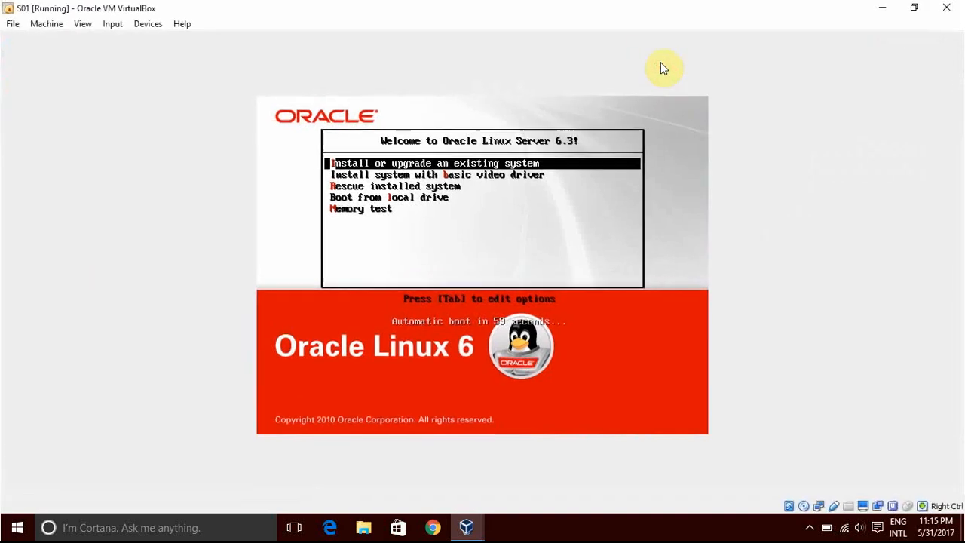
Boot the installer with "Install or upgrade an existing system" and dismiss the mouse pointer integration notice.
click(584, 161)
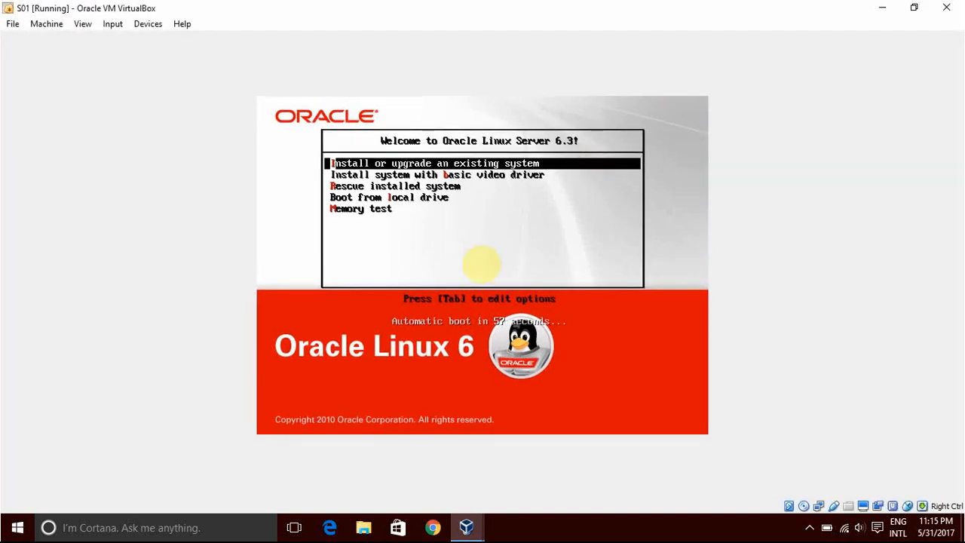
key(Return)
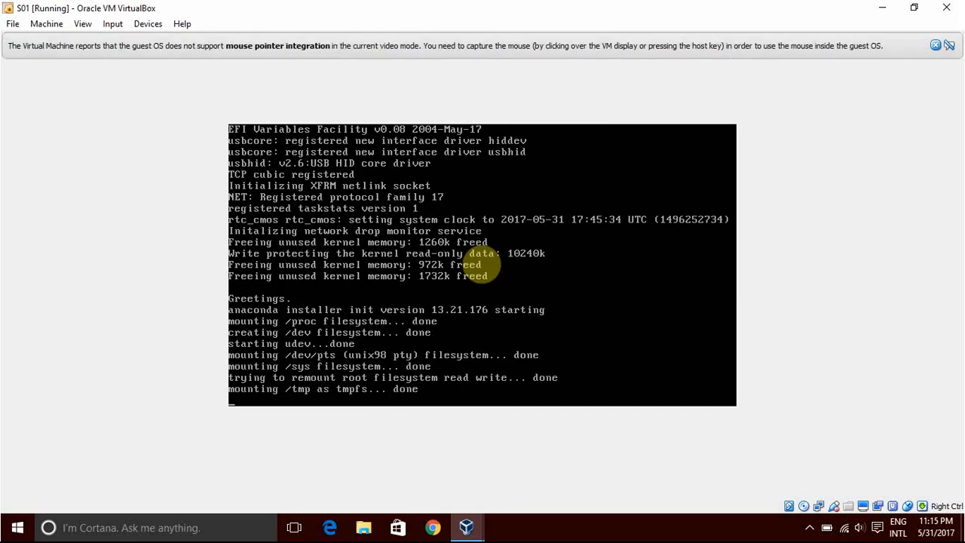
click(937, 45)
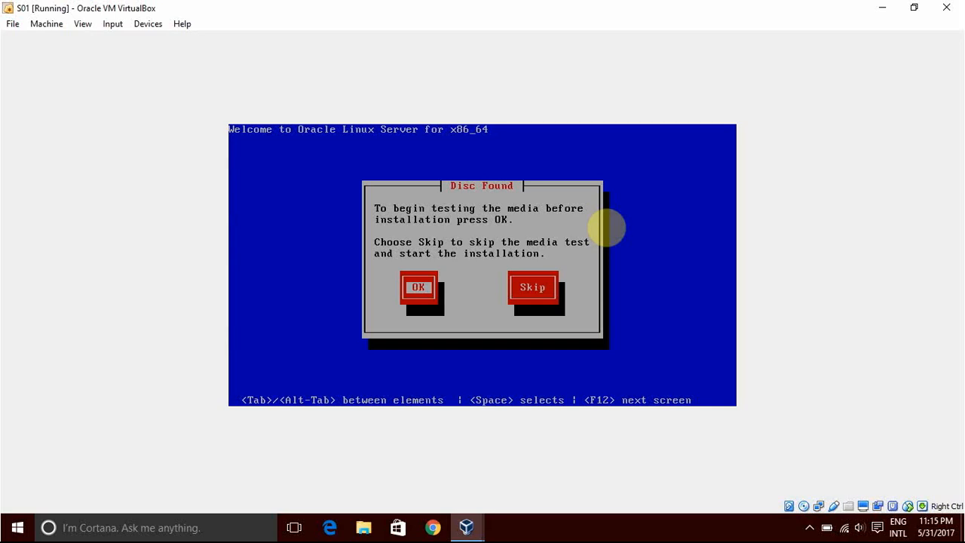
Skip the installation media test and acknowledge the unsupported hardware notice.
key(Tab)
key(Return)
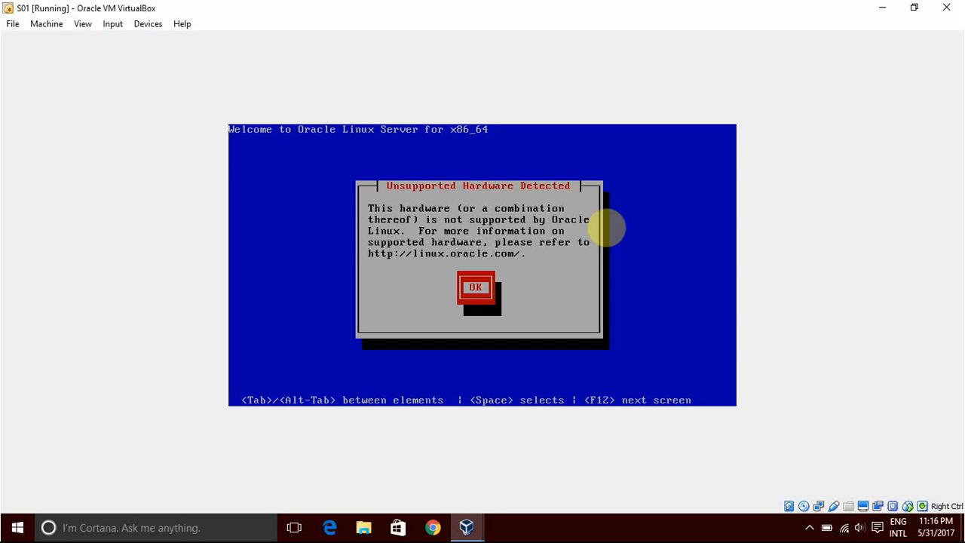
key(Return)
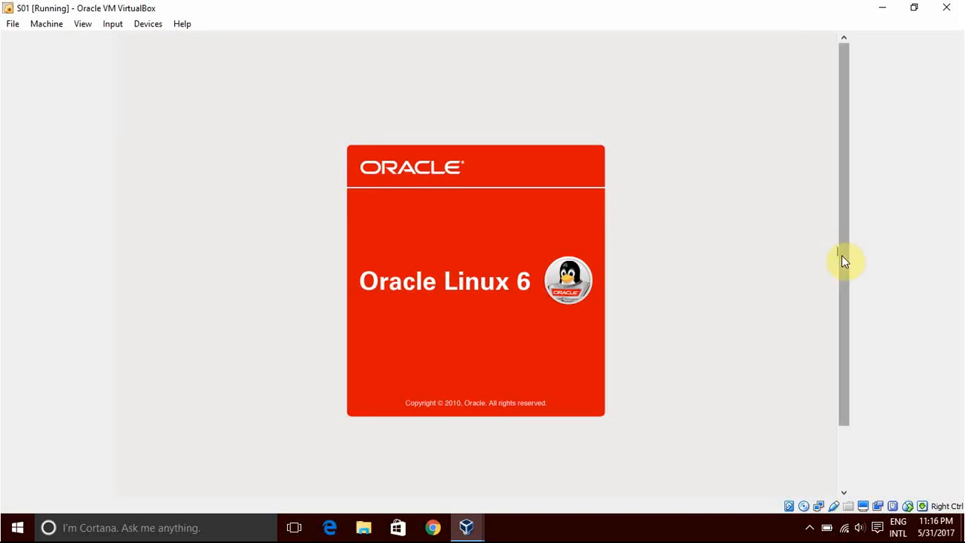
Proceed past the installer's welcome screen, accepting English as the language and U.S. English as the keyboard.
scroll(842, 256, down, 3)
scroll(843, 259, down, 2)
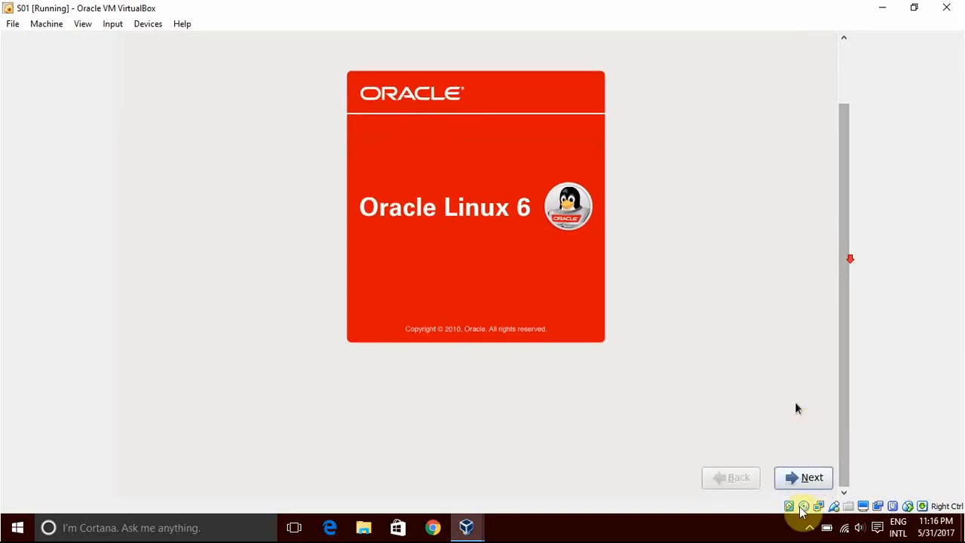
click(805, 476)
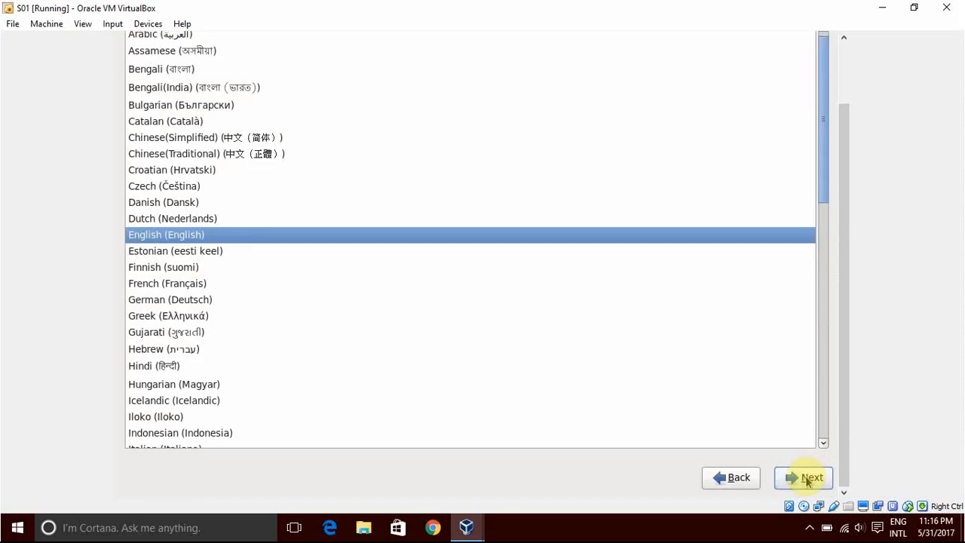
click(807, 479)
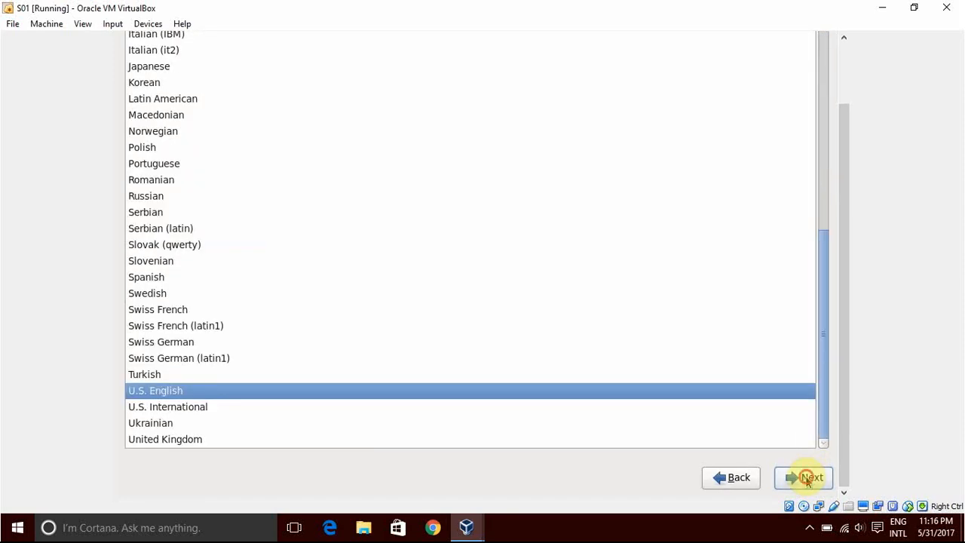
click(806, 478)
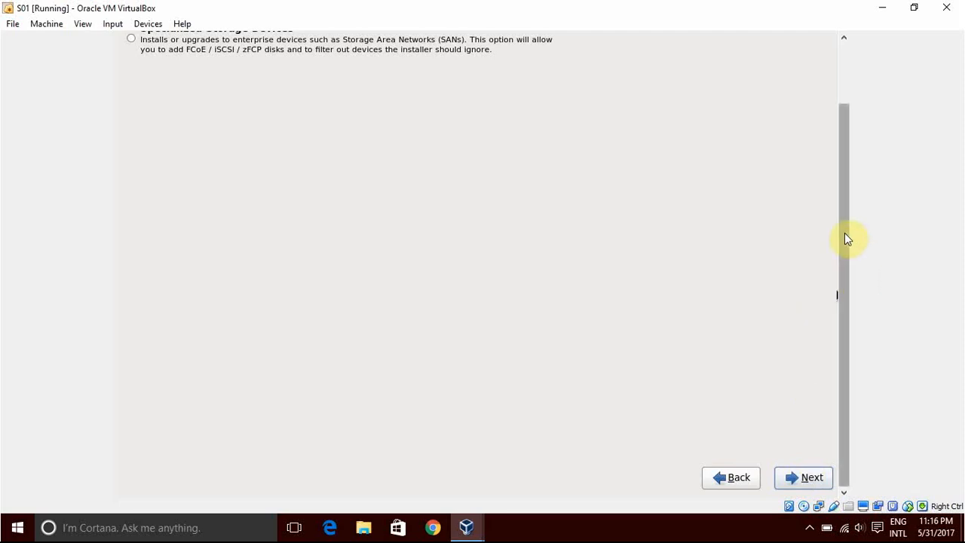
Accept Basic Storage Devices for the installation and choose to discard any data on the virtual hard disk.
scroll(844, 232, up, 3)
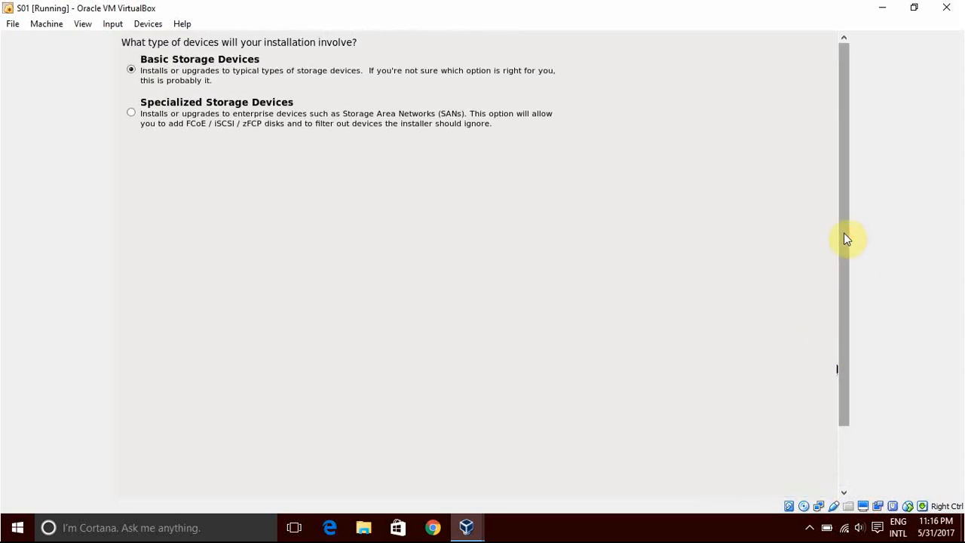
scroll(843, 239, down, 3)
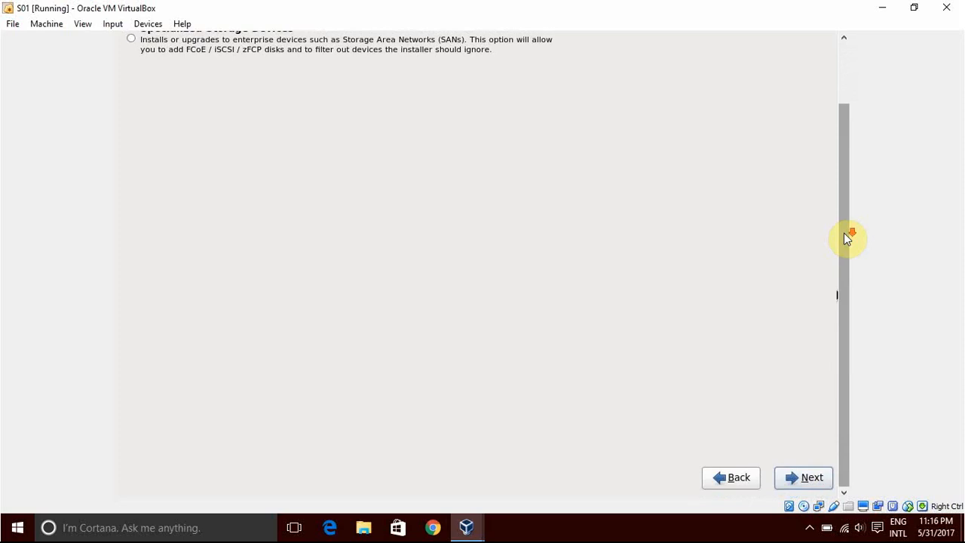
click(819, 478)
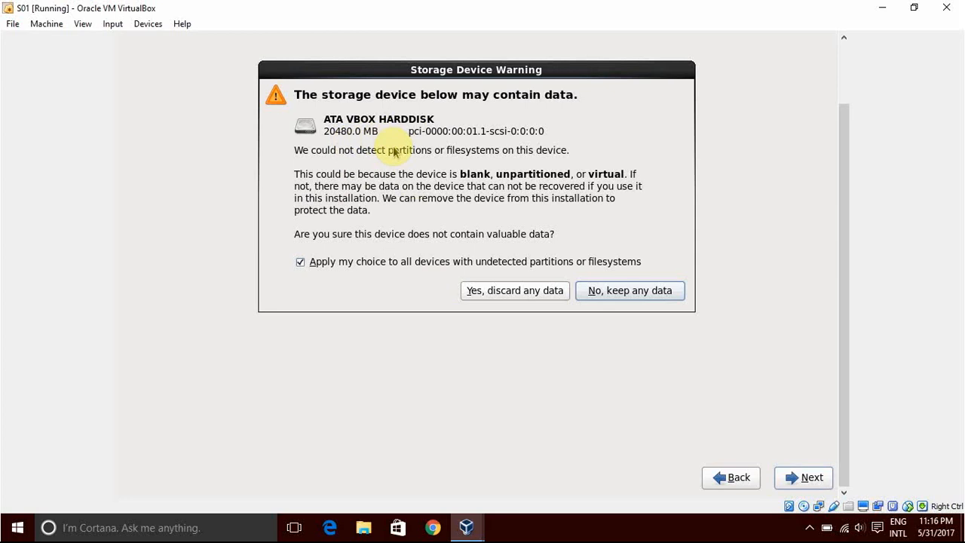
click(518, 298)
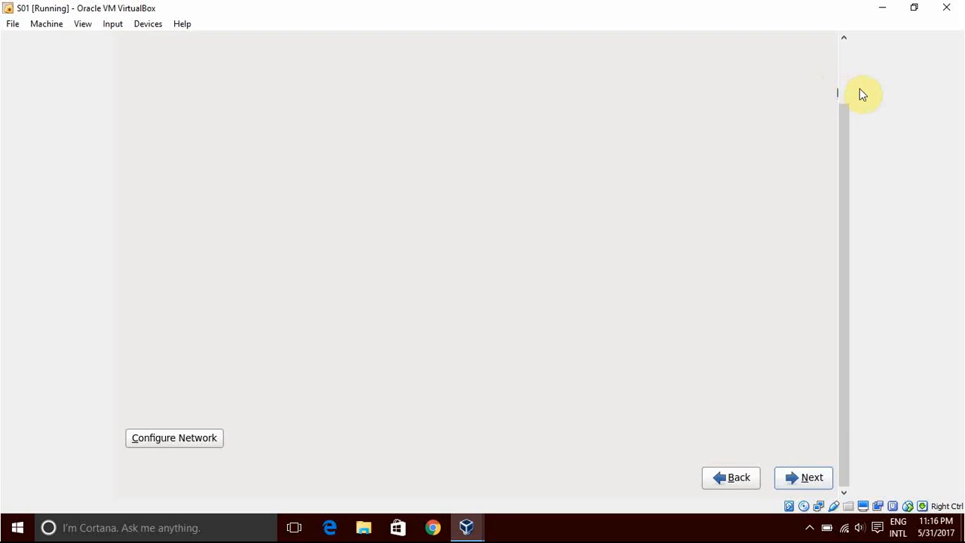
Set the computer's hostname to S01.
scroll(843, 85, up, 3)
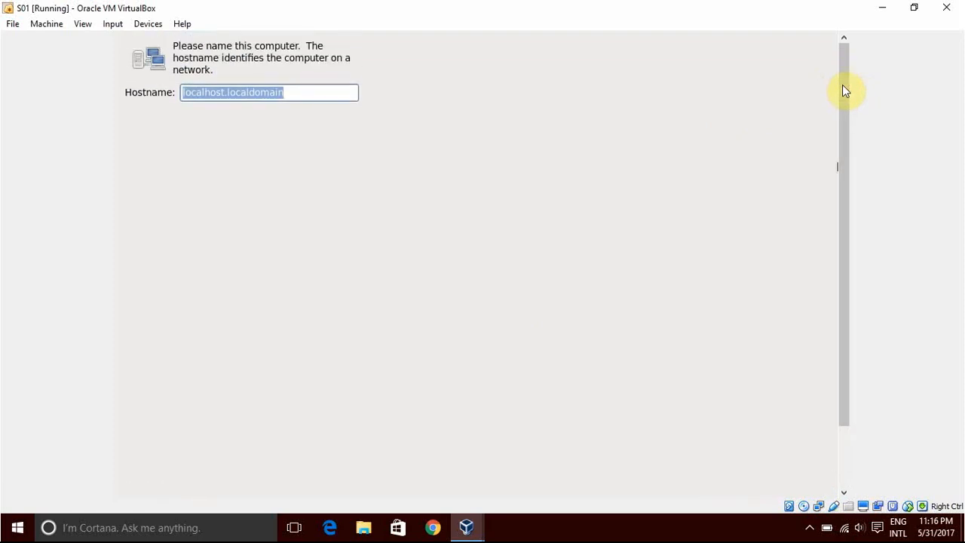
text(S01)
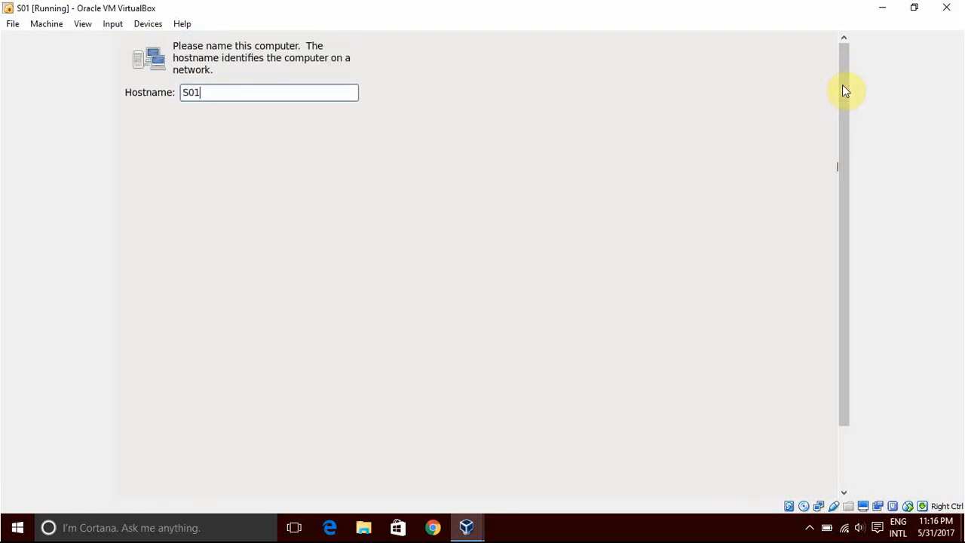
scroll(844, 91, down, 10)
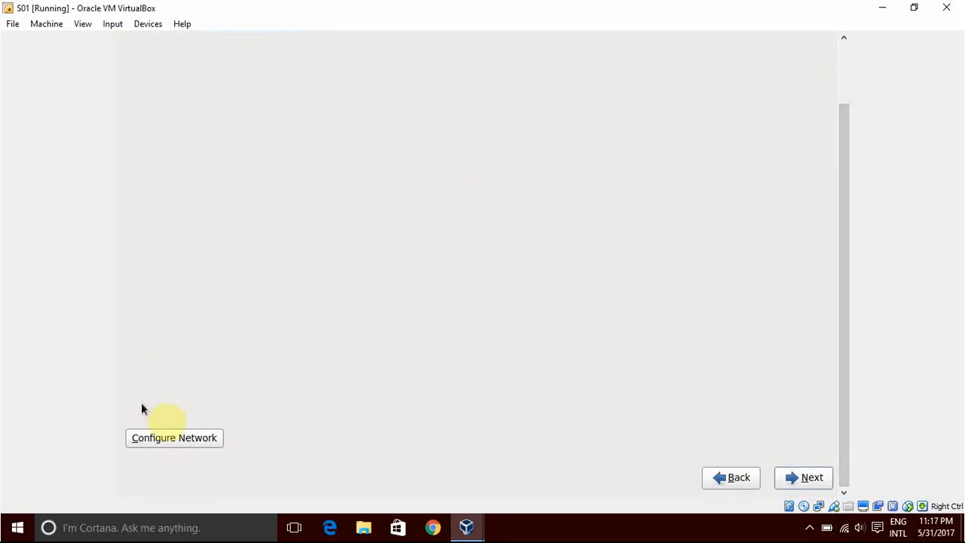
Set the wired connection System eth0 to connect automatically, apply the change and continue past the hostname page.
click(183, 438)
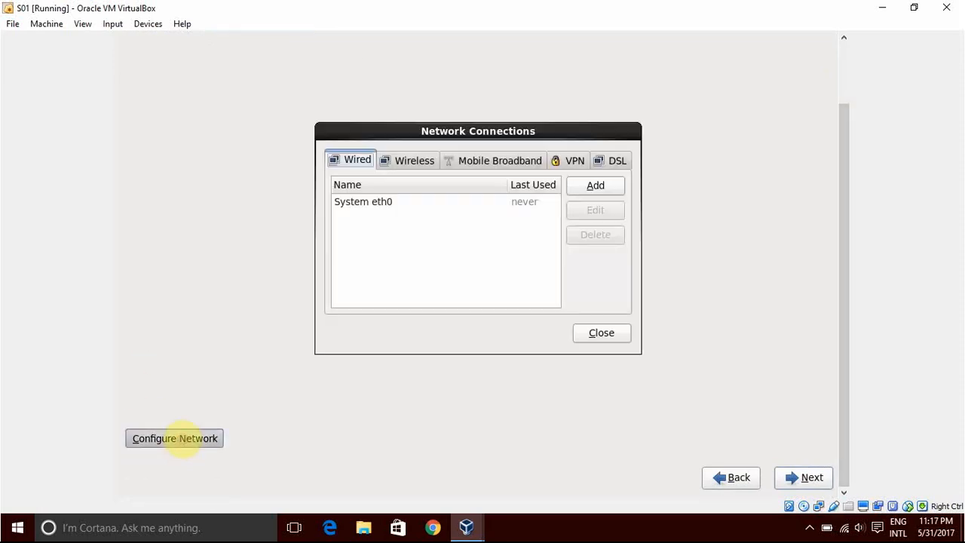
click(377, 202)
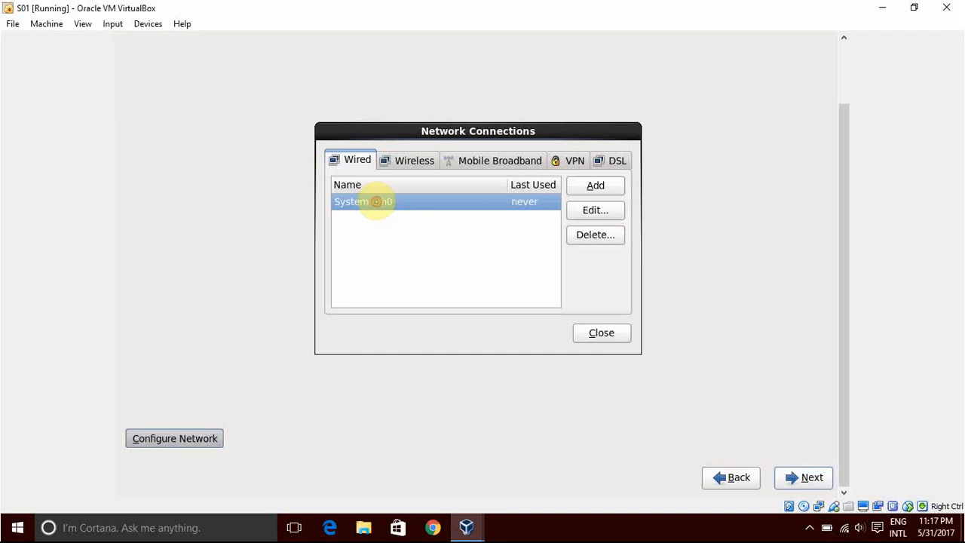
click(428, 201)
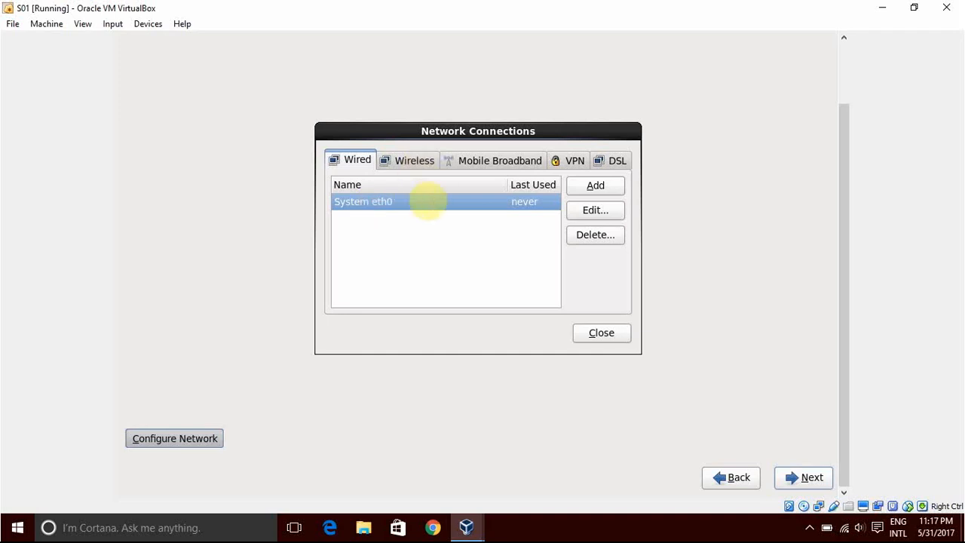
click(595, 211)
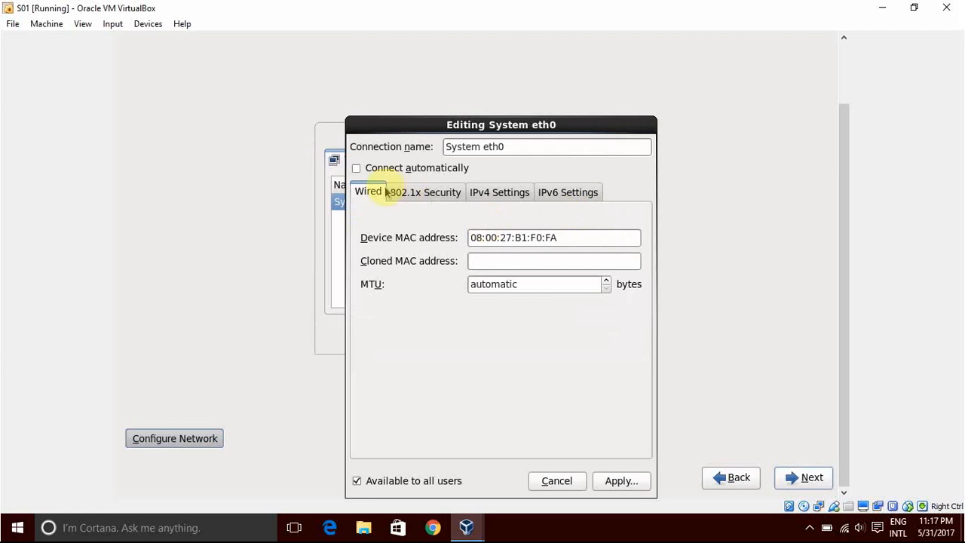
click(356, 168)
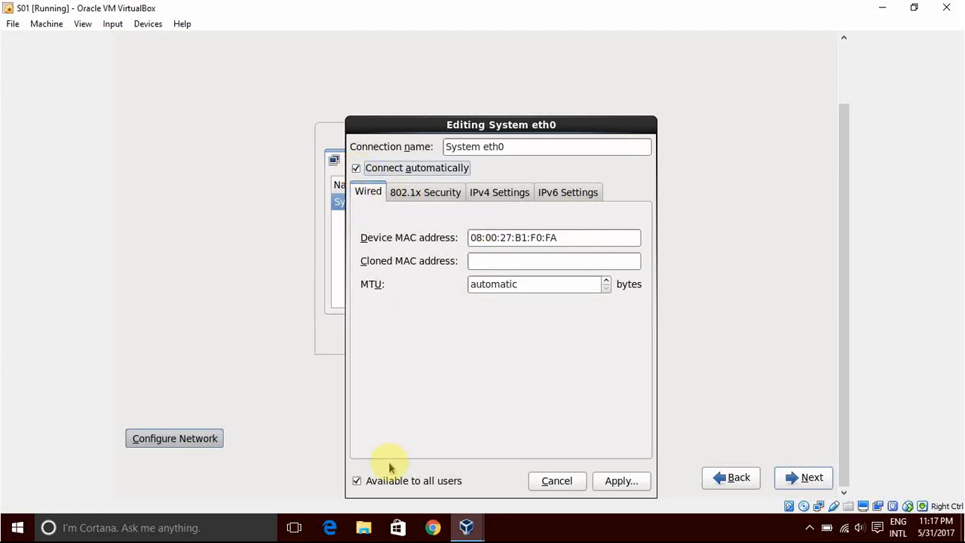
click(619, 480)
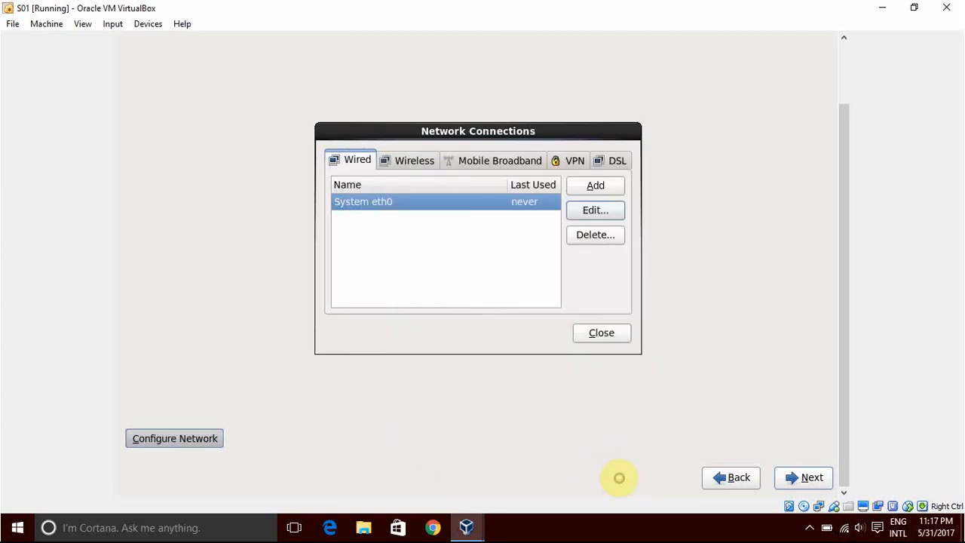
click(608, 333)
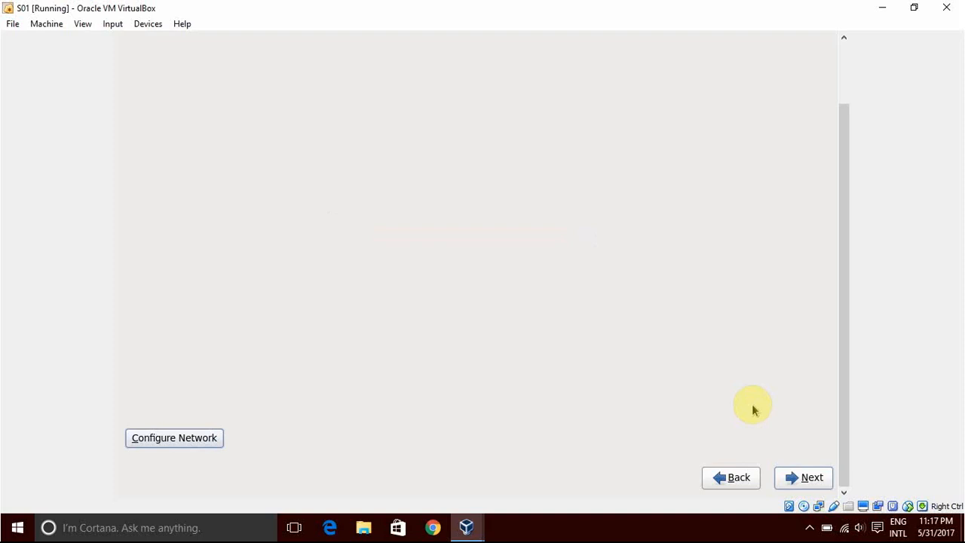
click(805, 479)
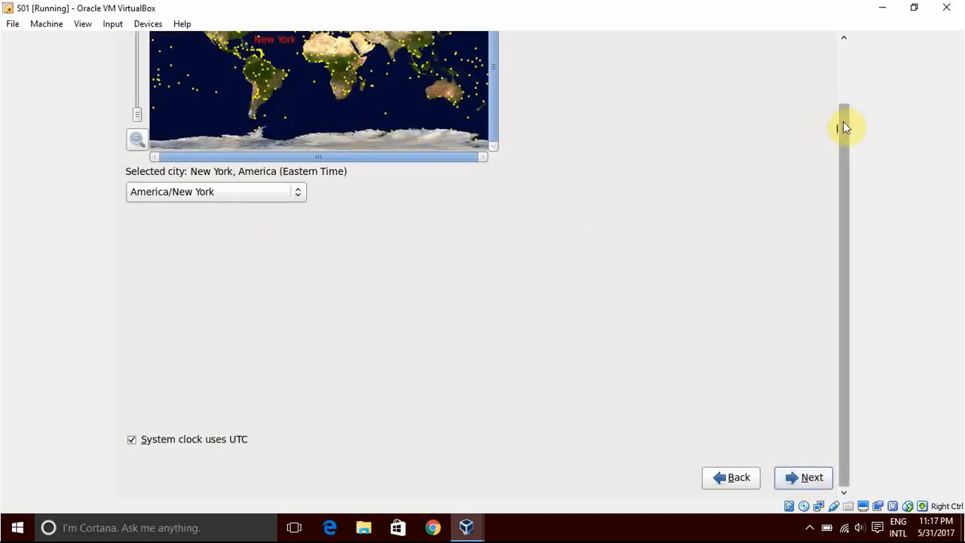
Set the time zone to Asia/Kolkata, keep the system clock on UTC and continue.
scroll(843, 126, up, 1)
scroll(844, 127, up, 3)
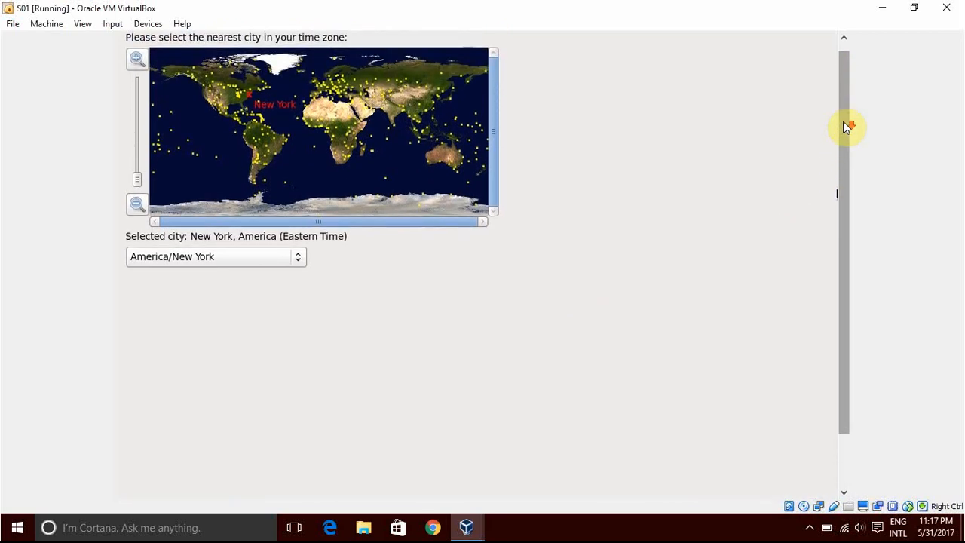
scroll(844, 127, down, 1)
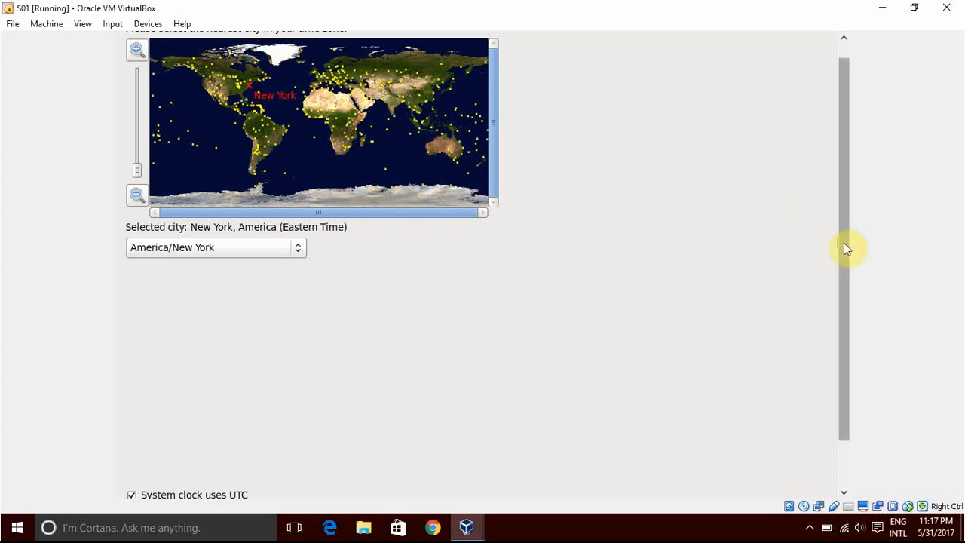
click(285, 259)
click(283, 260)
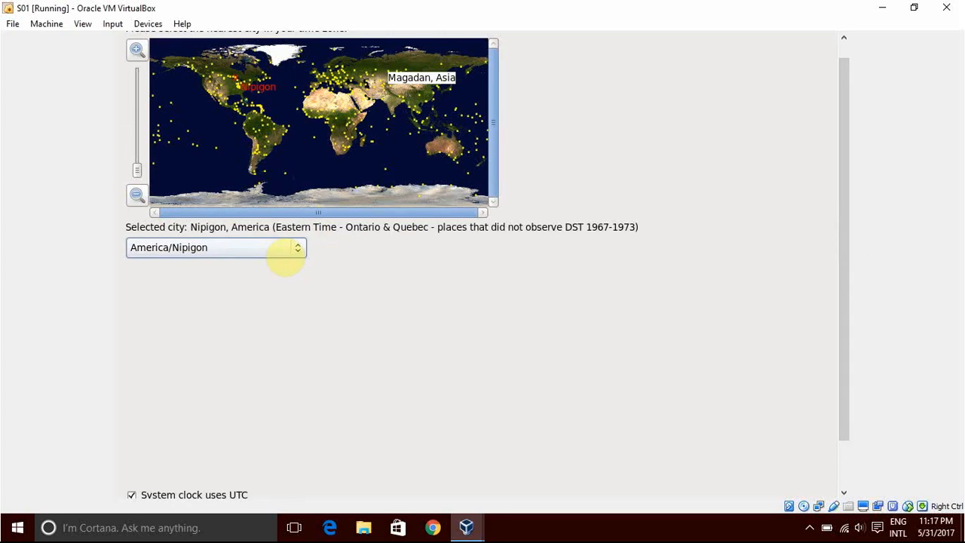
click(283, 252)
scroll(232, 286, down, 12)
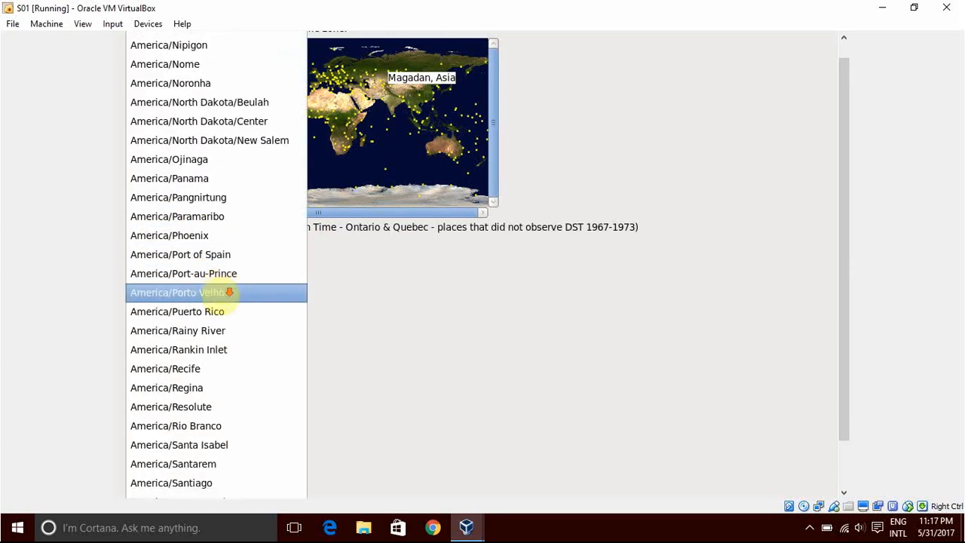
scroll(229, 296, down, 7)
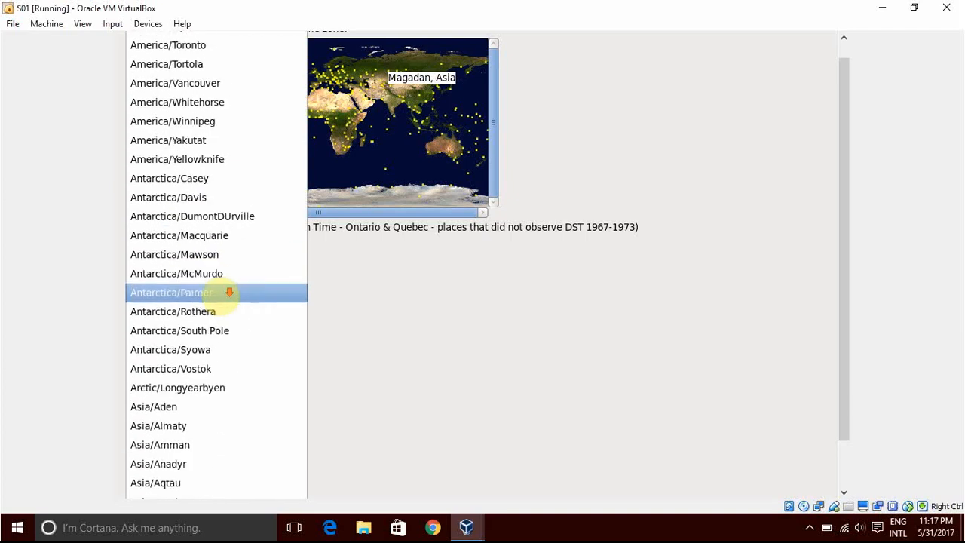
scroll(229, 296, down, 7)
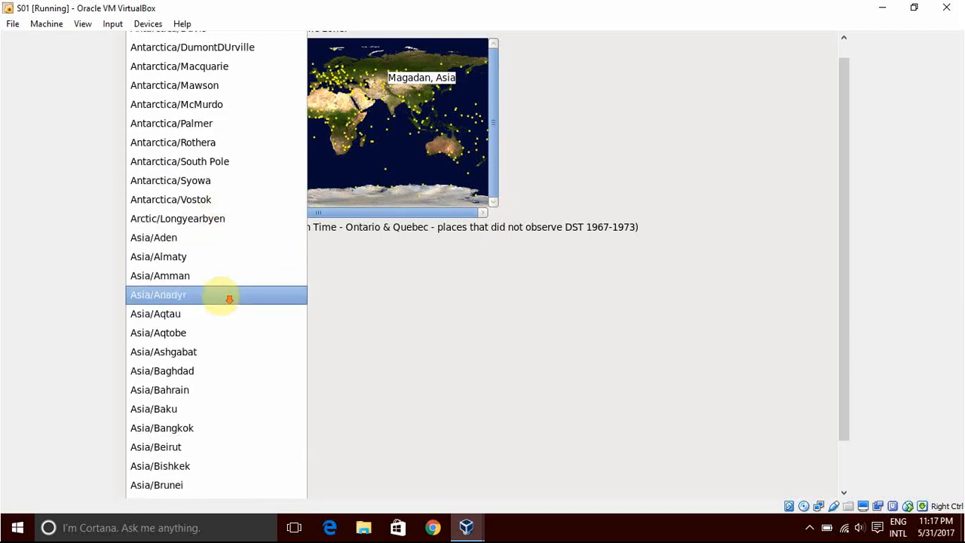
scroll(230, 294, down, 6)
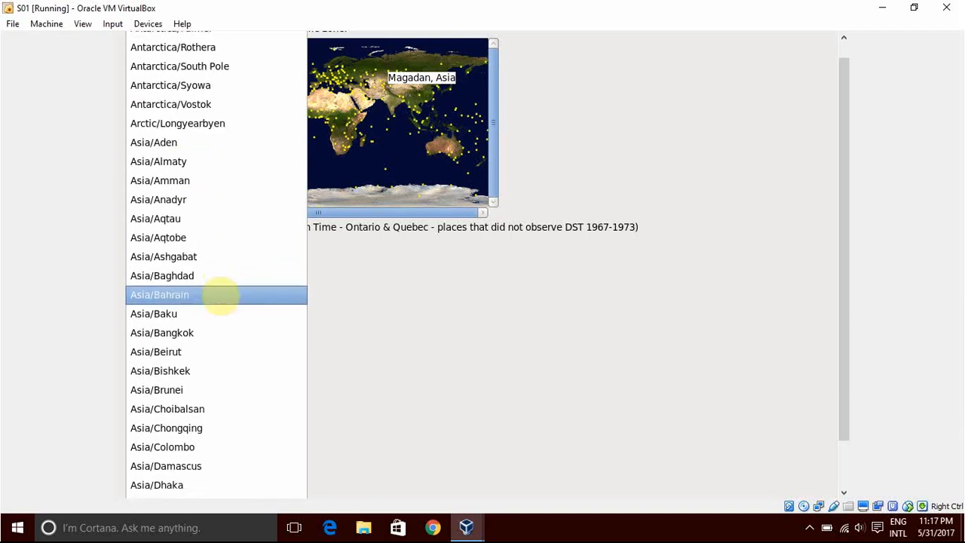
scroll(229, 297, down, 8)
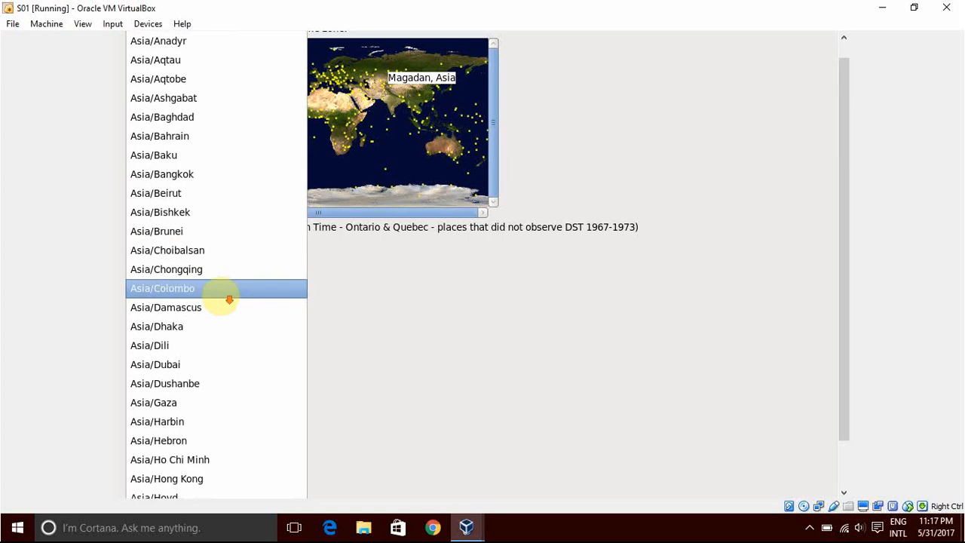
scroll(220, 296, down, 5)
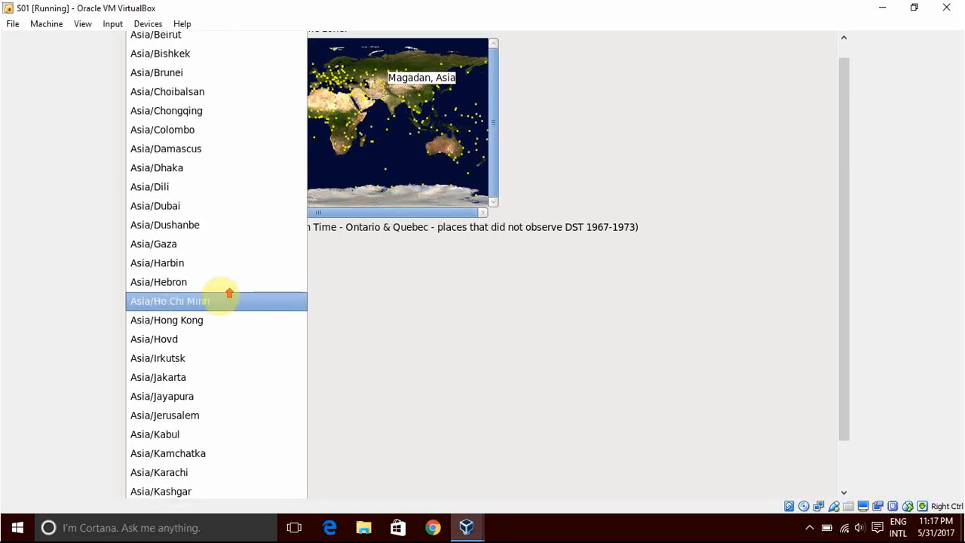
scroll(202, 486, down, 2)
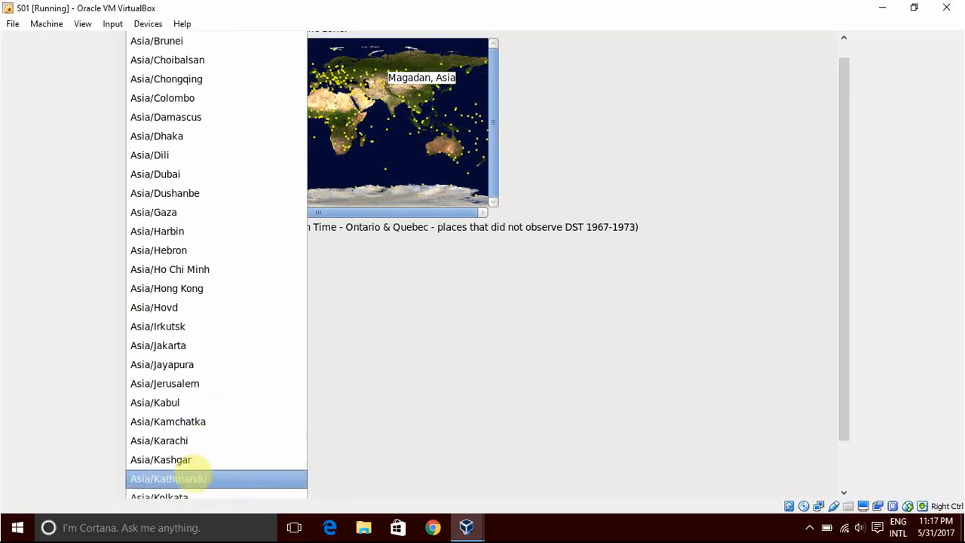
scroll(202, 473, down, 2)
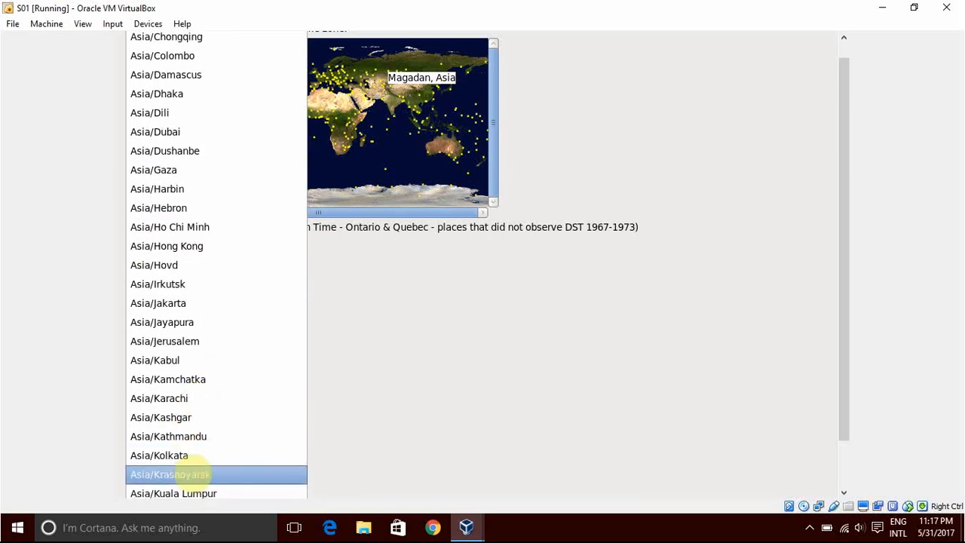
click(172, 456)
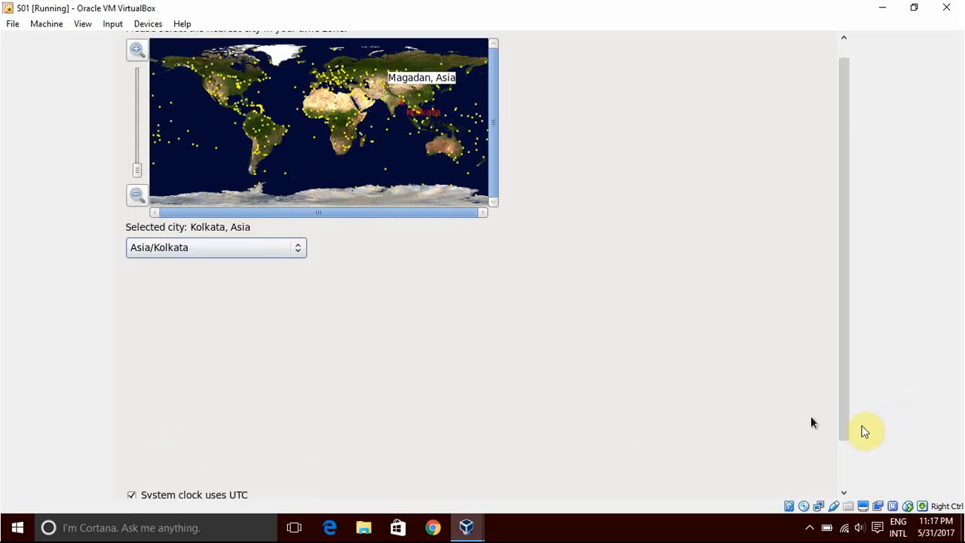
scroll(844, 433, down, 1)
scroll(844, 433, down, 2)
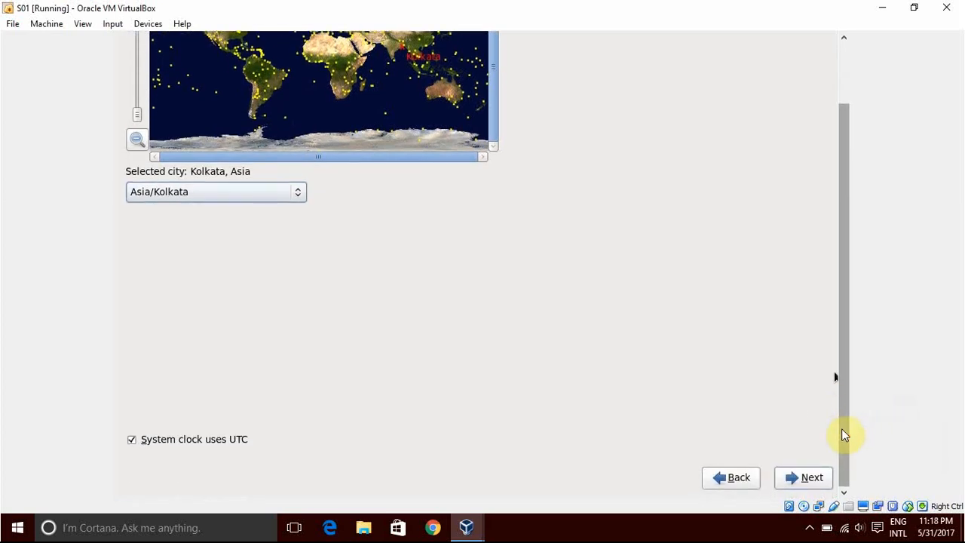
click(818, 478)
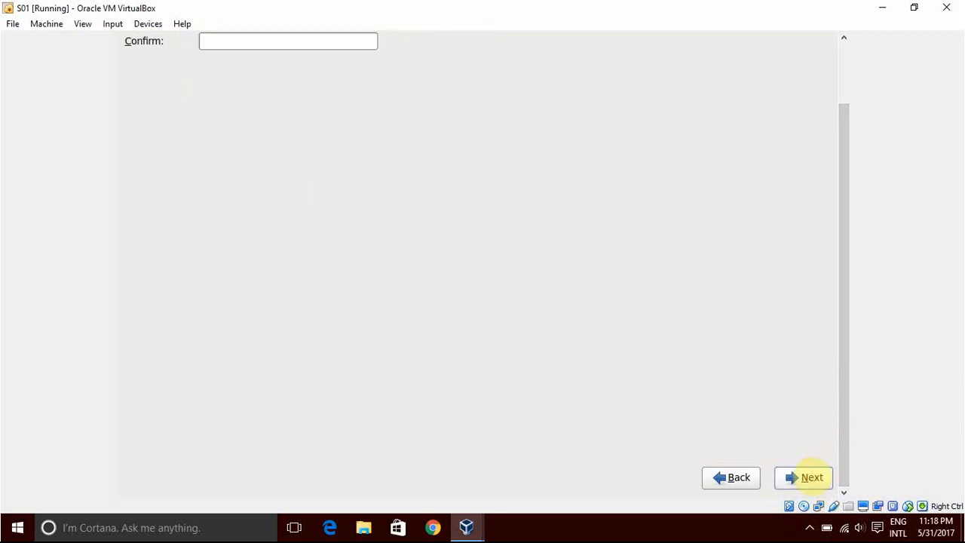
Enter and confirm the root password, and choose to use it anyway despite its weakness.
scroll(850, 327, up, 3)
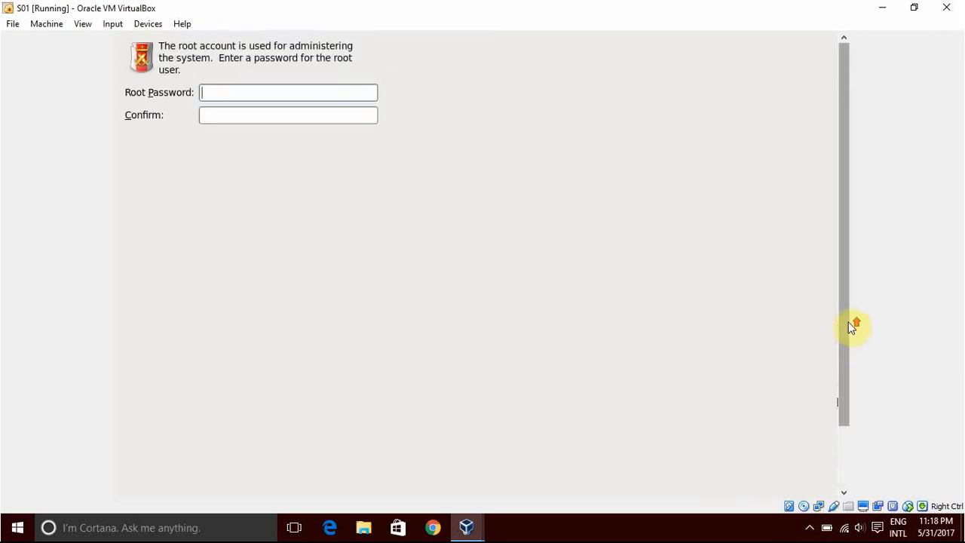
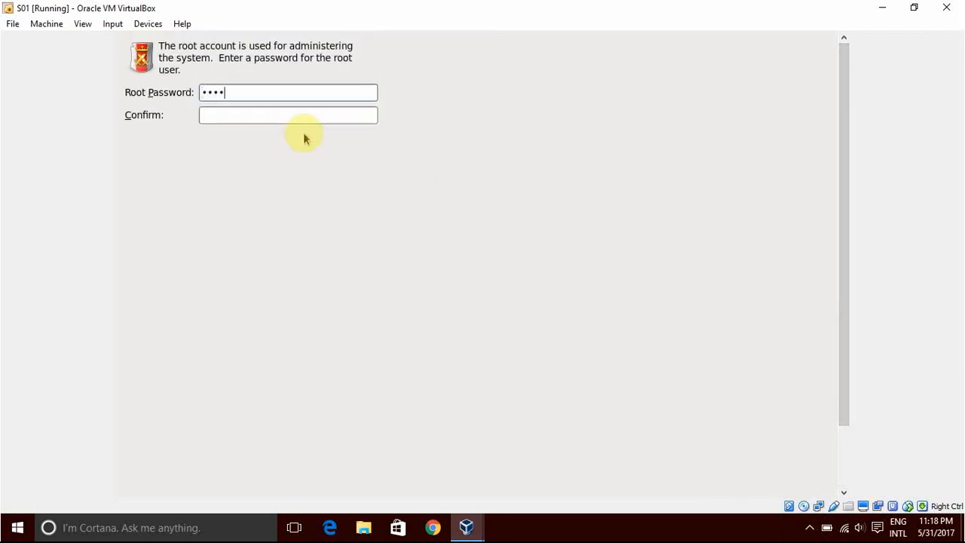
key(Tab)
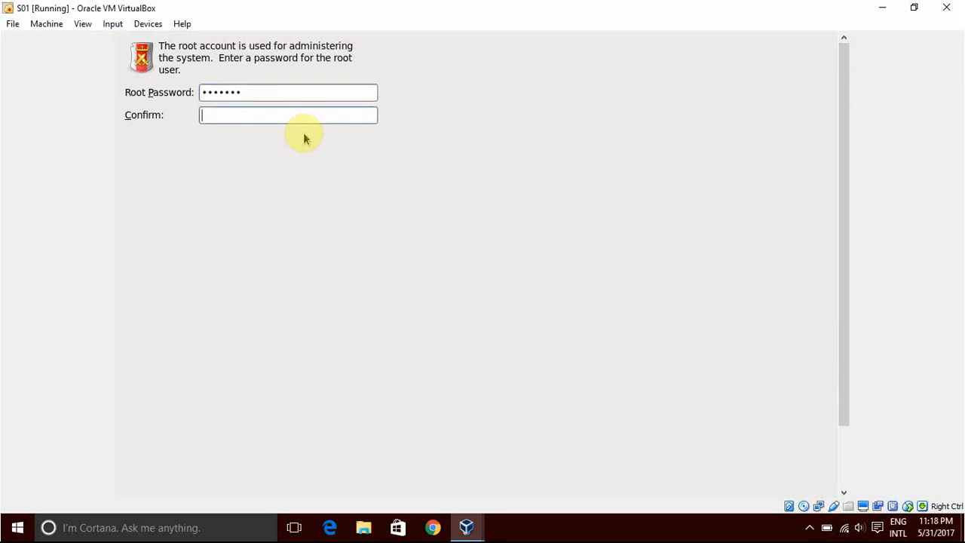
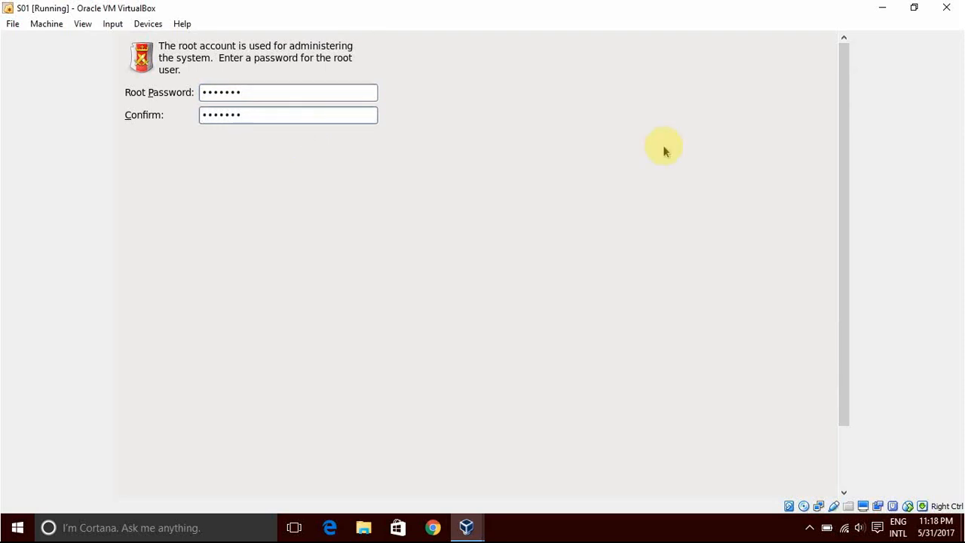
scroll(845, 217, down, 5)
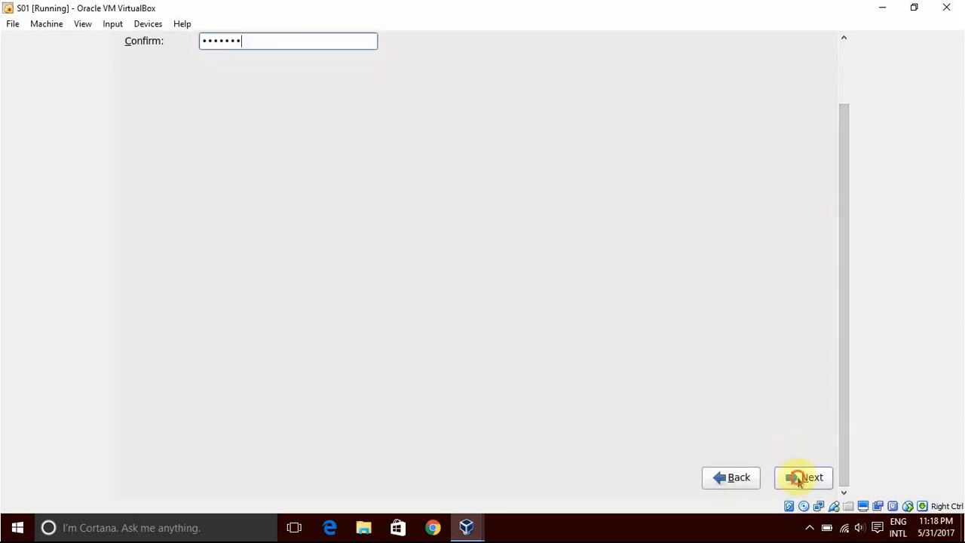
click(794, 479)
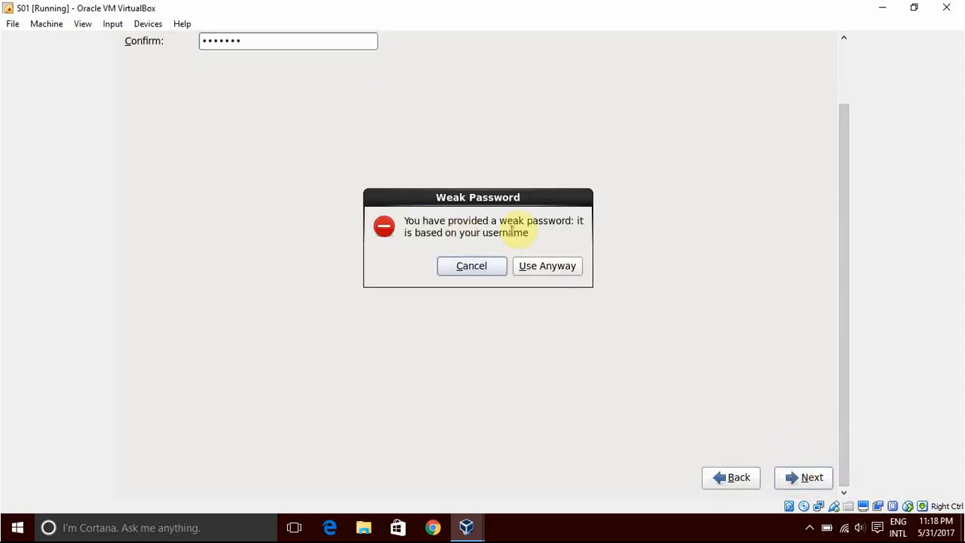
click(551, 269)
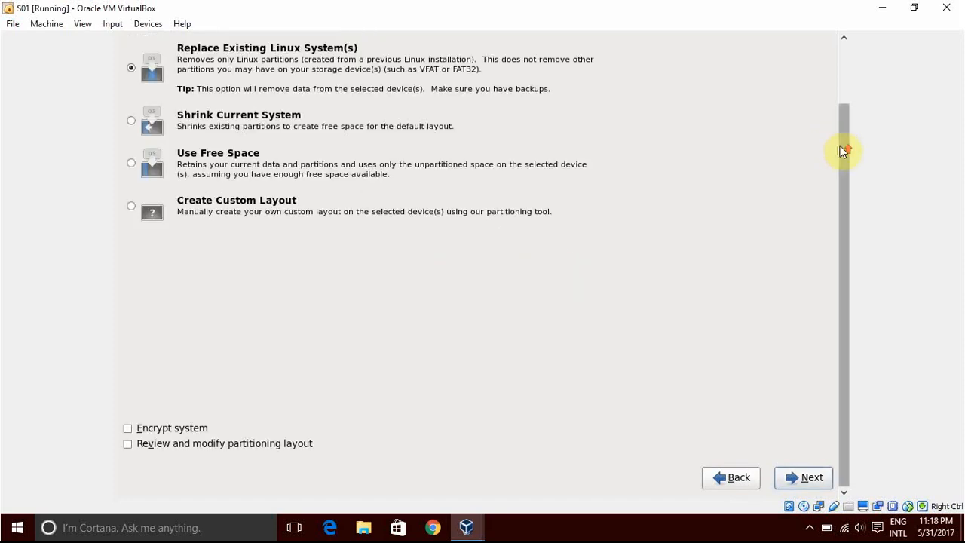
Review the installation types and proceed with Replace Existing Linux System(s), without encryption or a partition layout review.
scroll(842, 151, up, 1)
scroll(842, 151, up, 2)
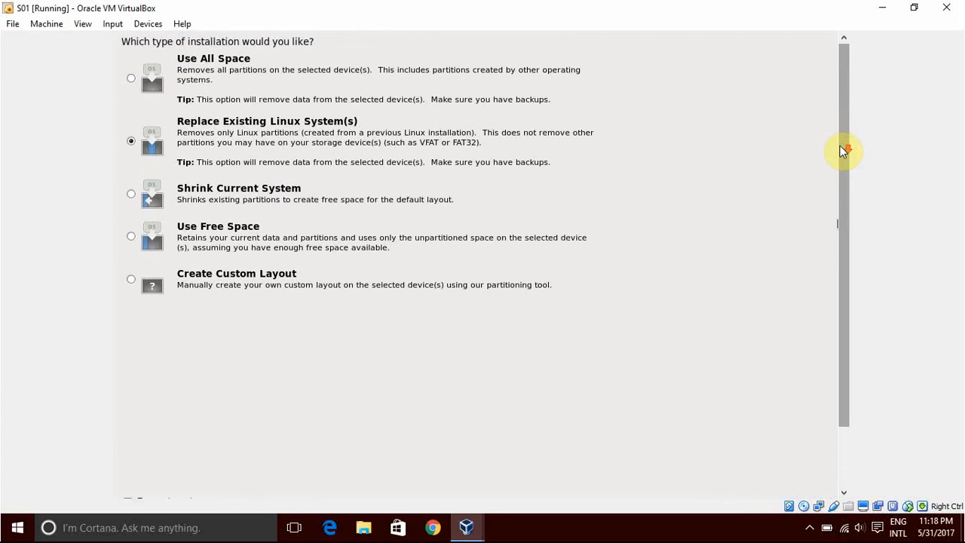
scroll(841, 149, down, 3)
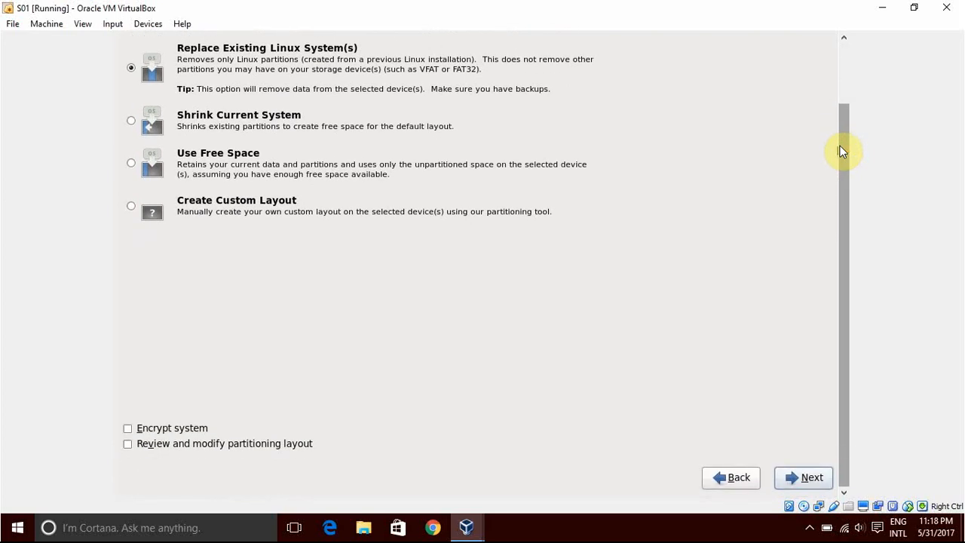
click(804, 479)
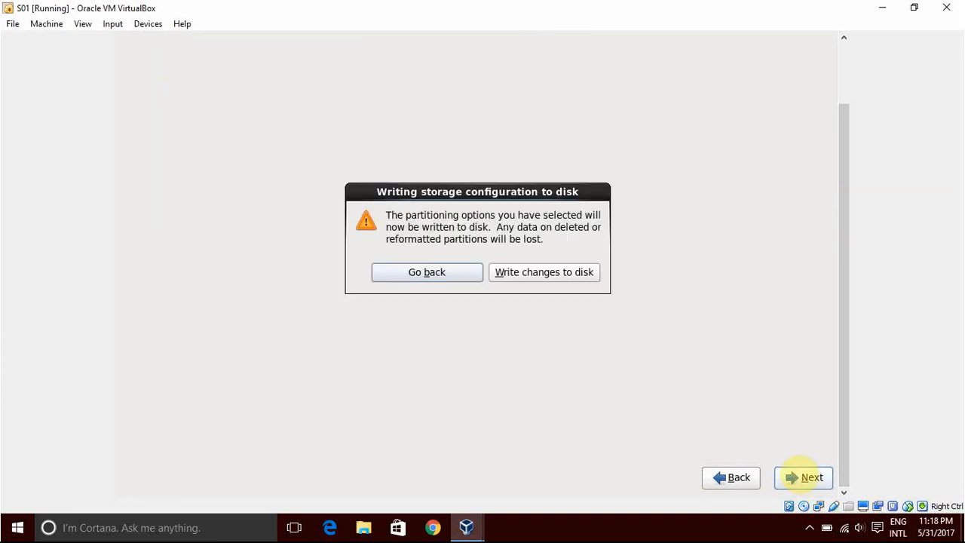
Write the storage configuration to disk and install the Database Server software set from the Oracle Linux Server repository, without customizing packages.
click(563, 271)
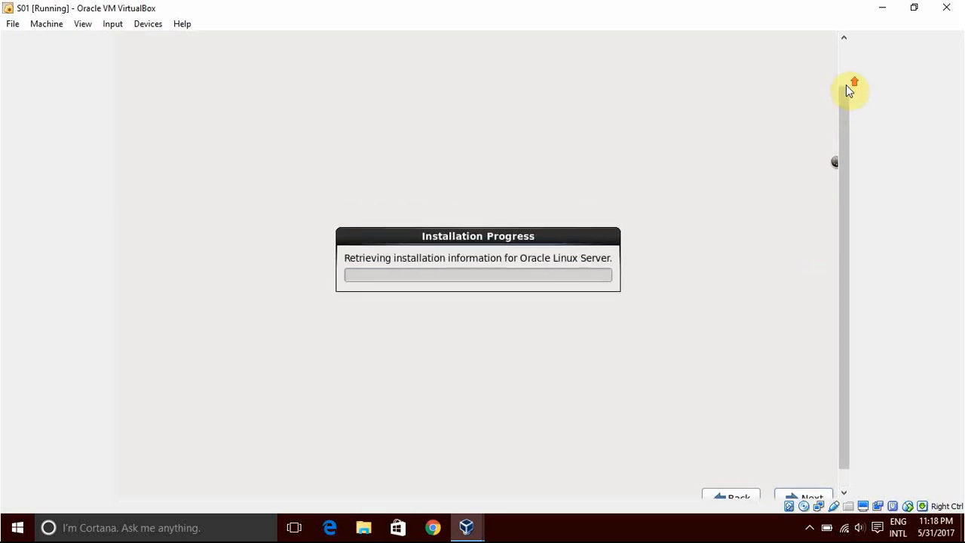
scroll(846, 85, up, 3)
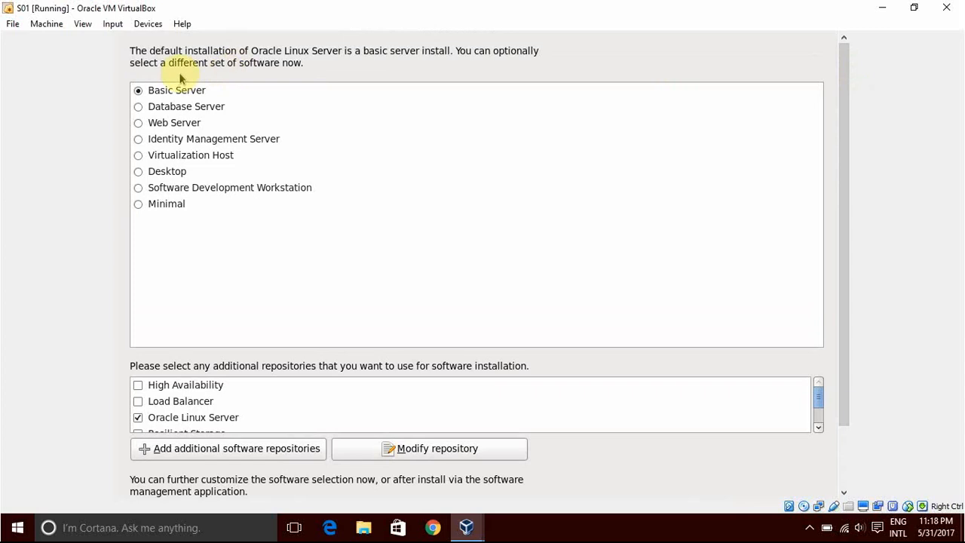
click(139, 107)
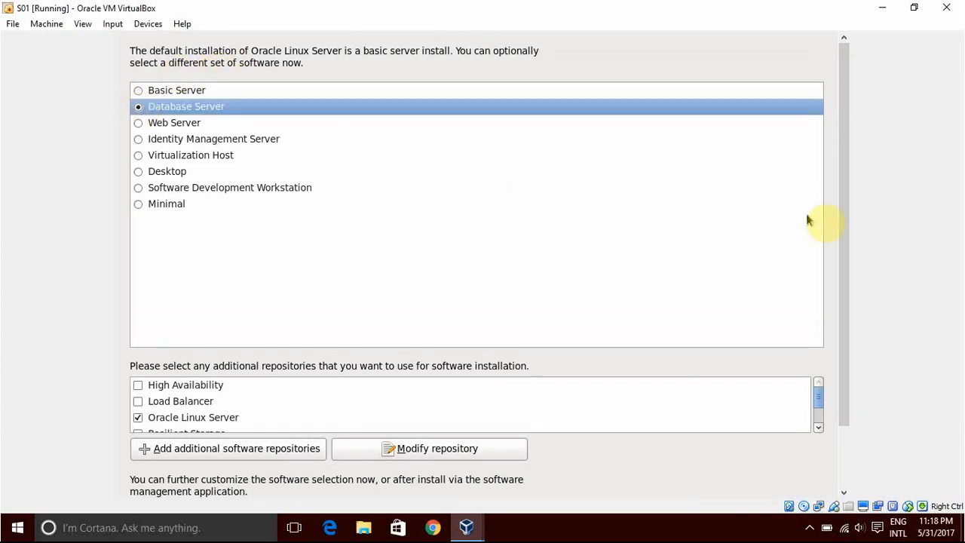
scroll(845, 236, down, 3)
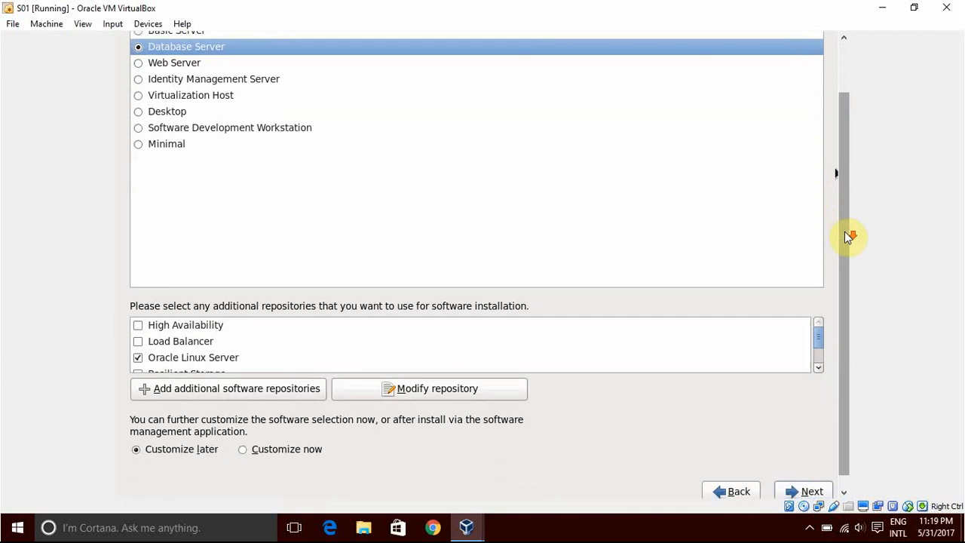
click(804, 478)
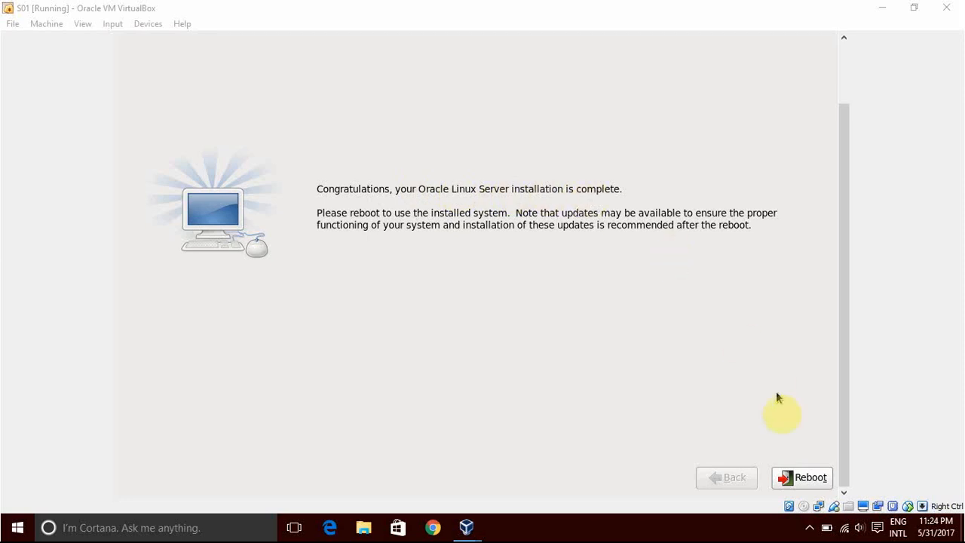
Reboot into the installed system and log in at the console as root with the account password.
click(808, 479)
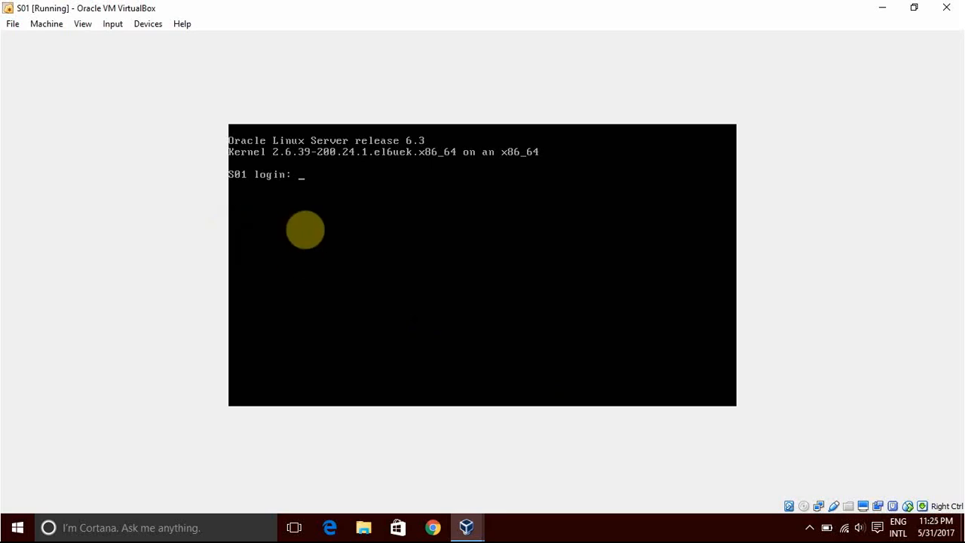
text(root)
key(Return)
key(Return)
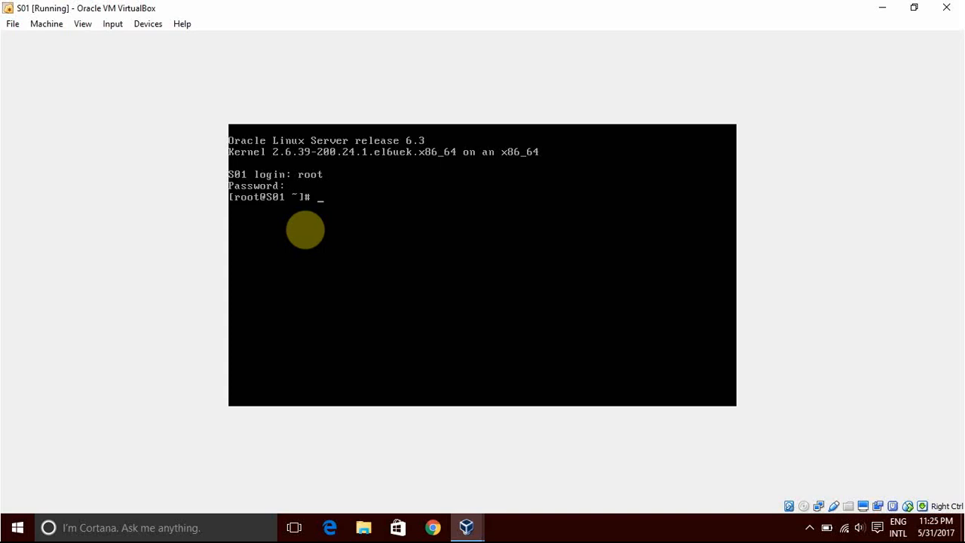
Check the system's name with the hostname command, and minimize the virtual machine window.
key(Return)
key(Return)
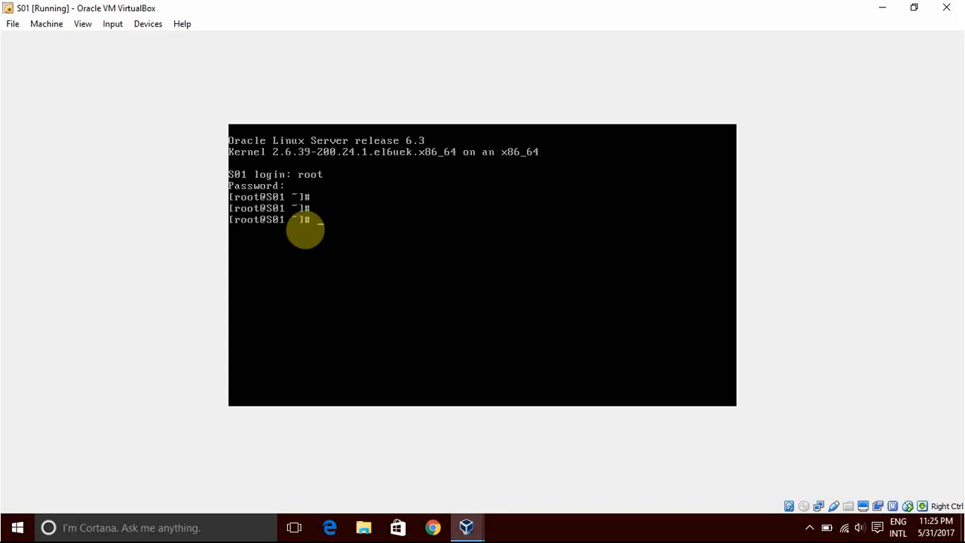
text(hostname)
key(Return)
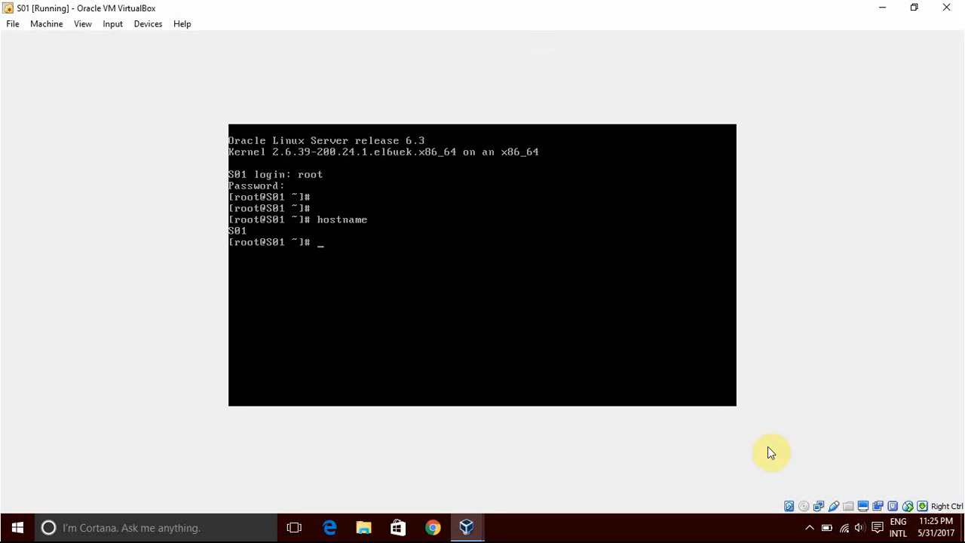
click(883, 7)
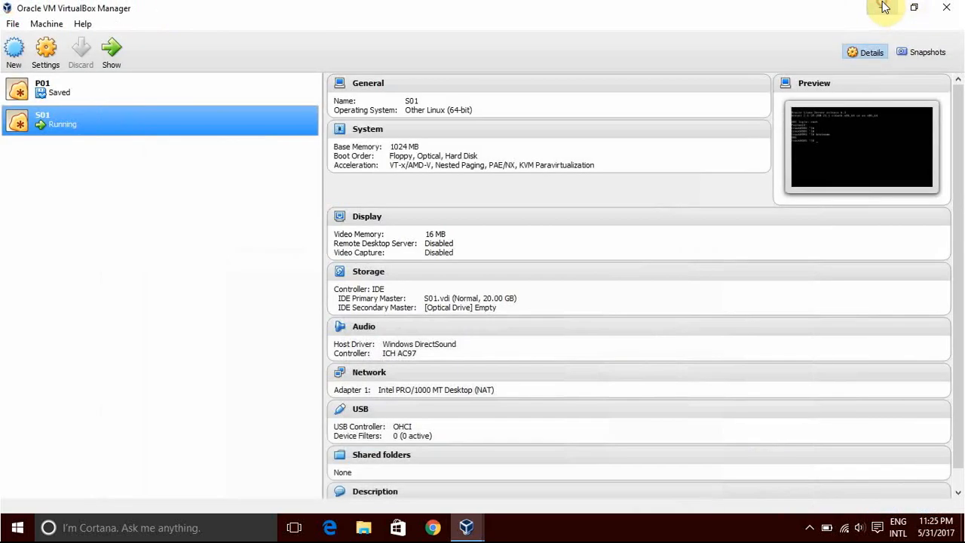